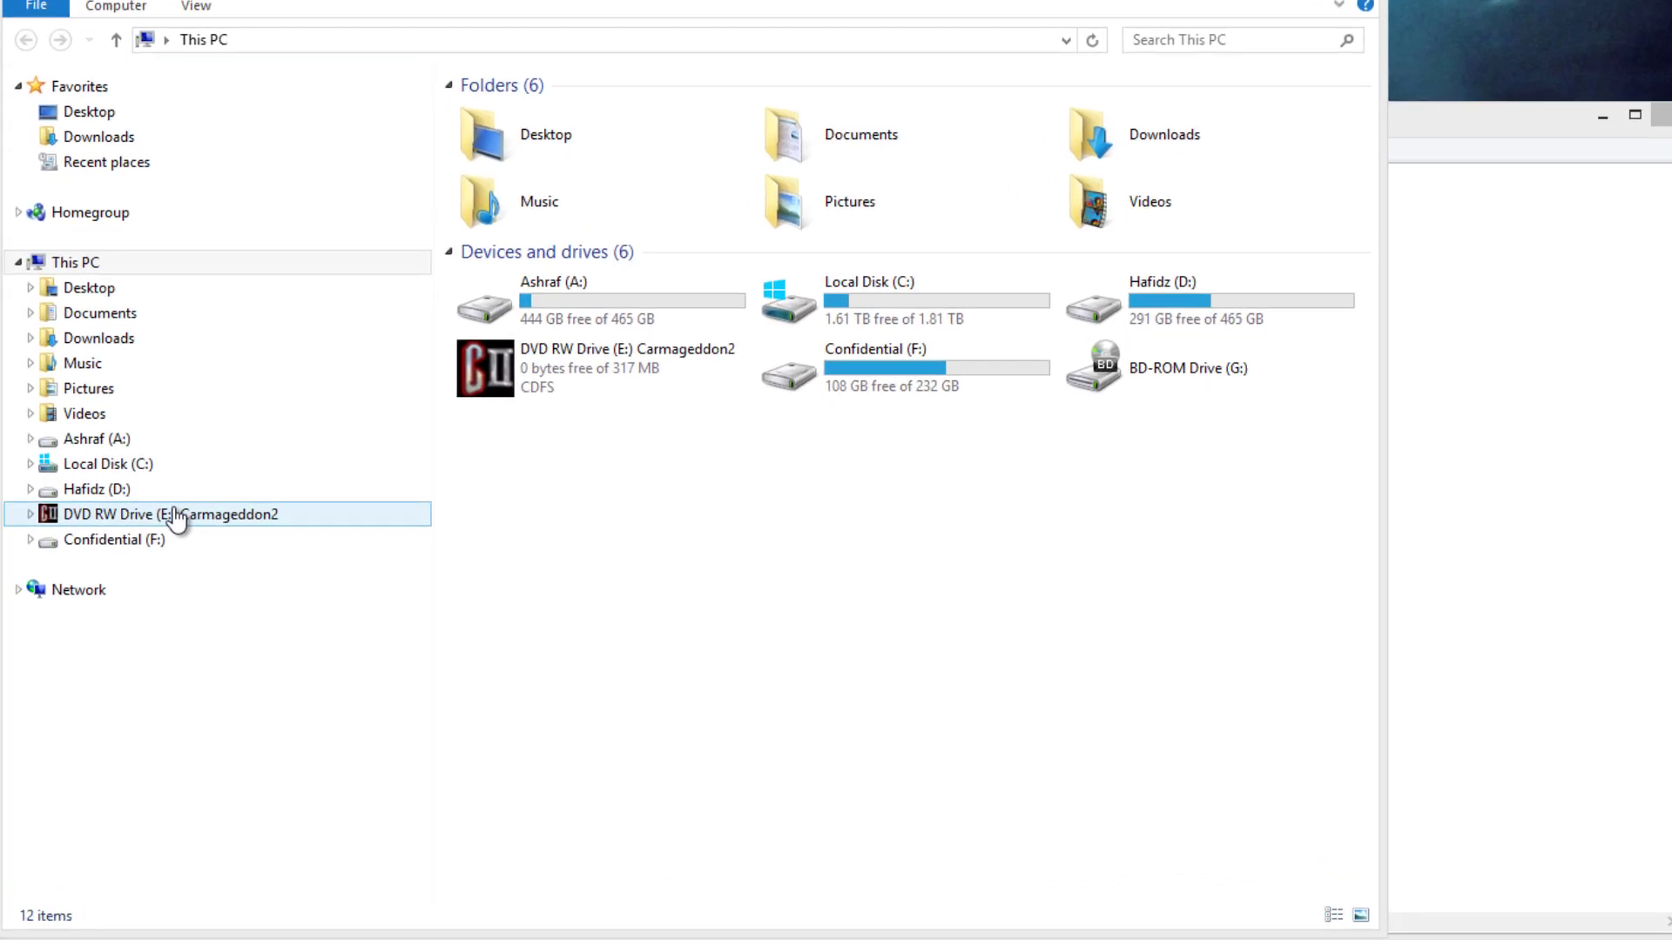
- Run the SETUP application from the Carmageddon2 disc in the DVD RW drive (E:)
{"action": "left_click", "coordinate": [175, 514]}
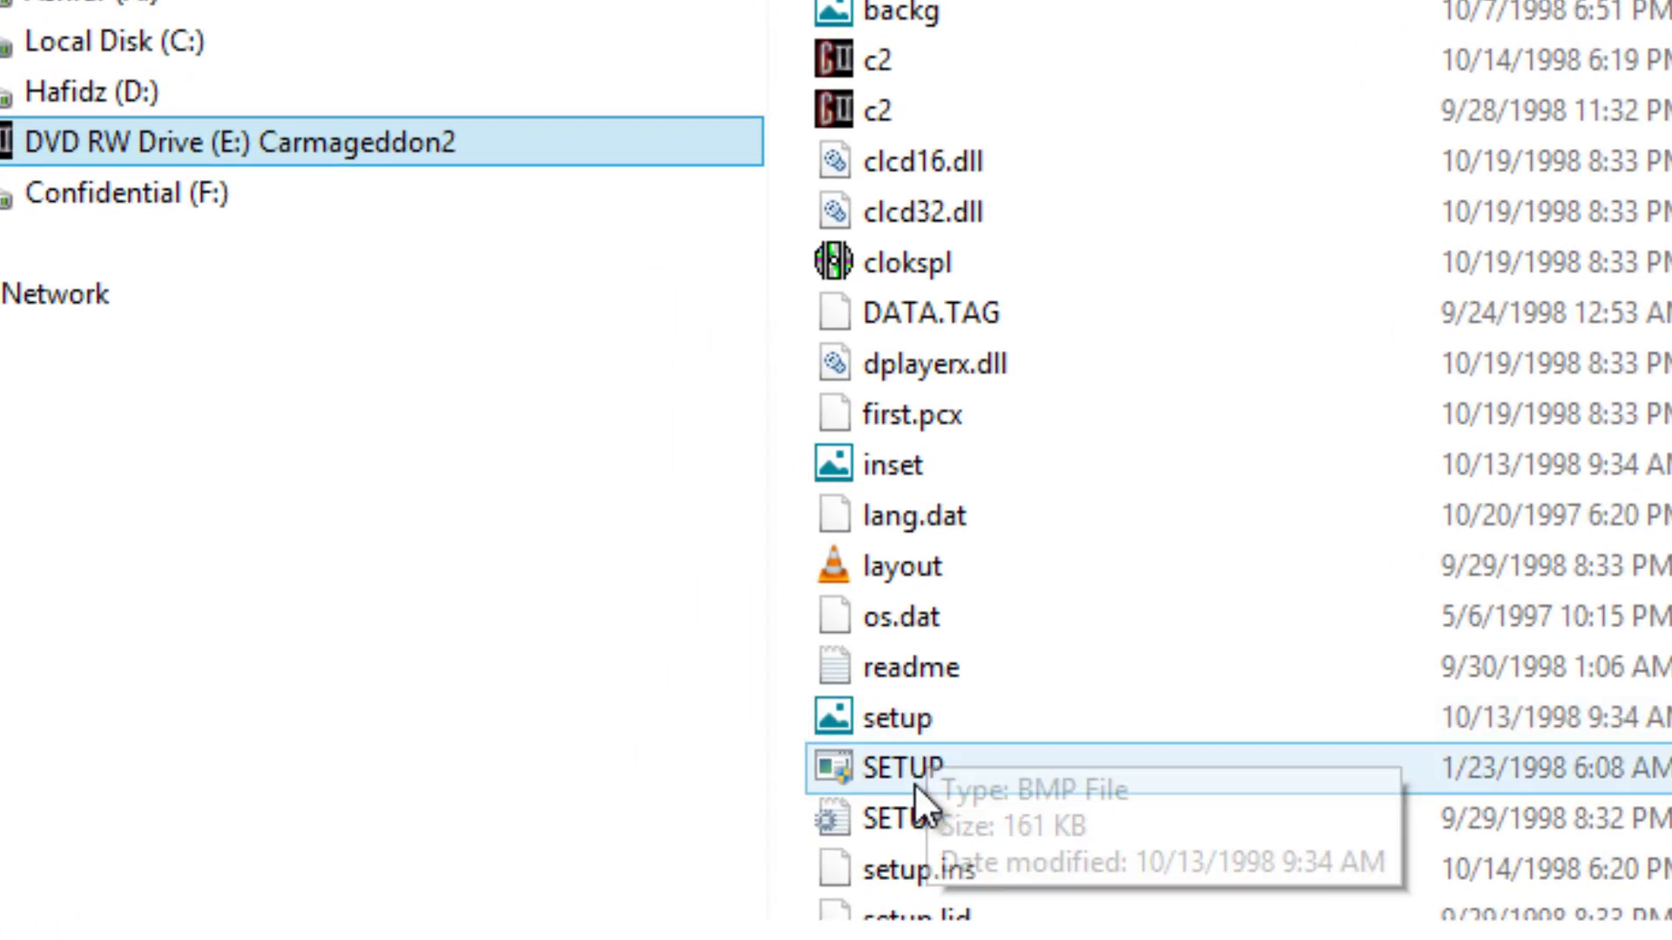
{"action": "left_click", "coordinate": [915, 781]}
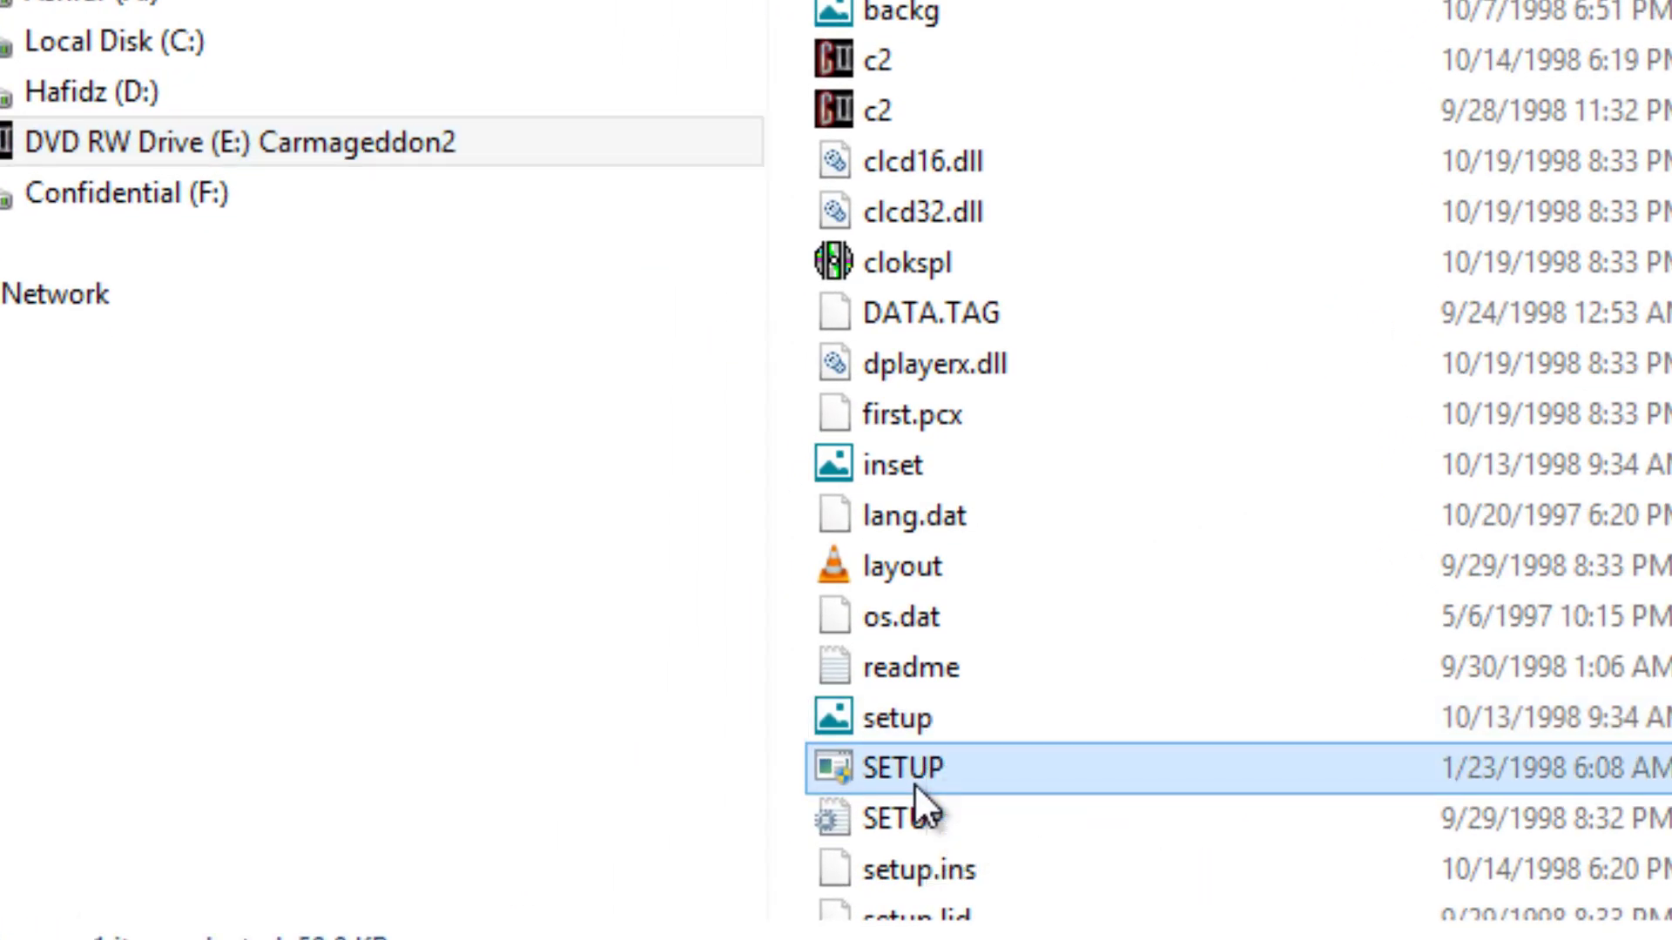
{"action": "double_click", "coordinate": [915, 782]}
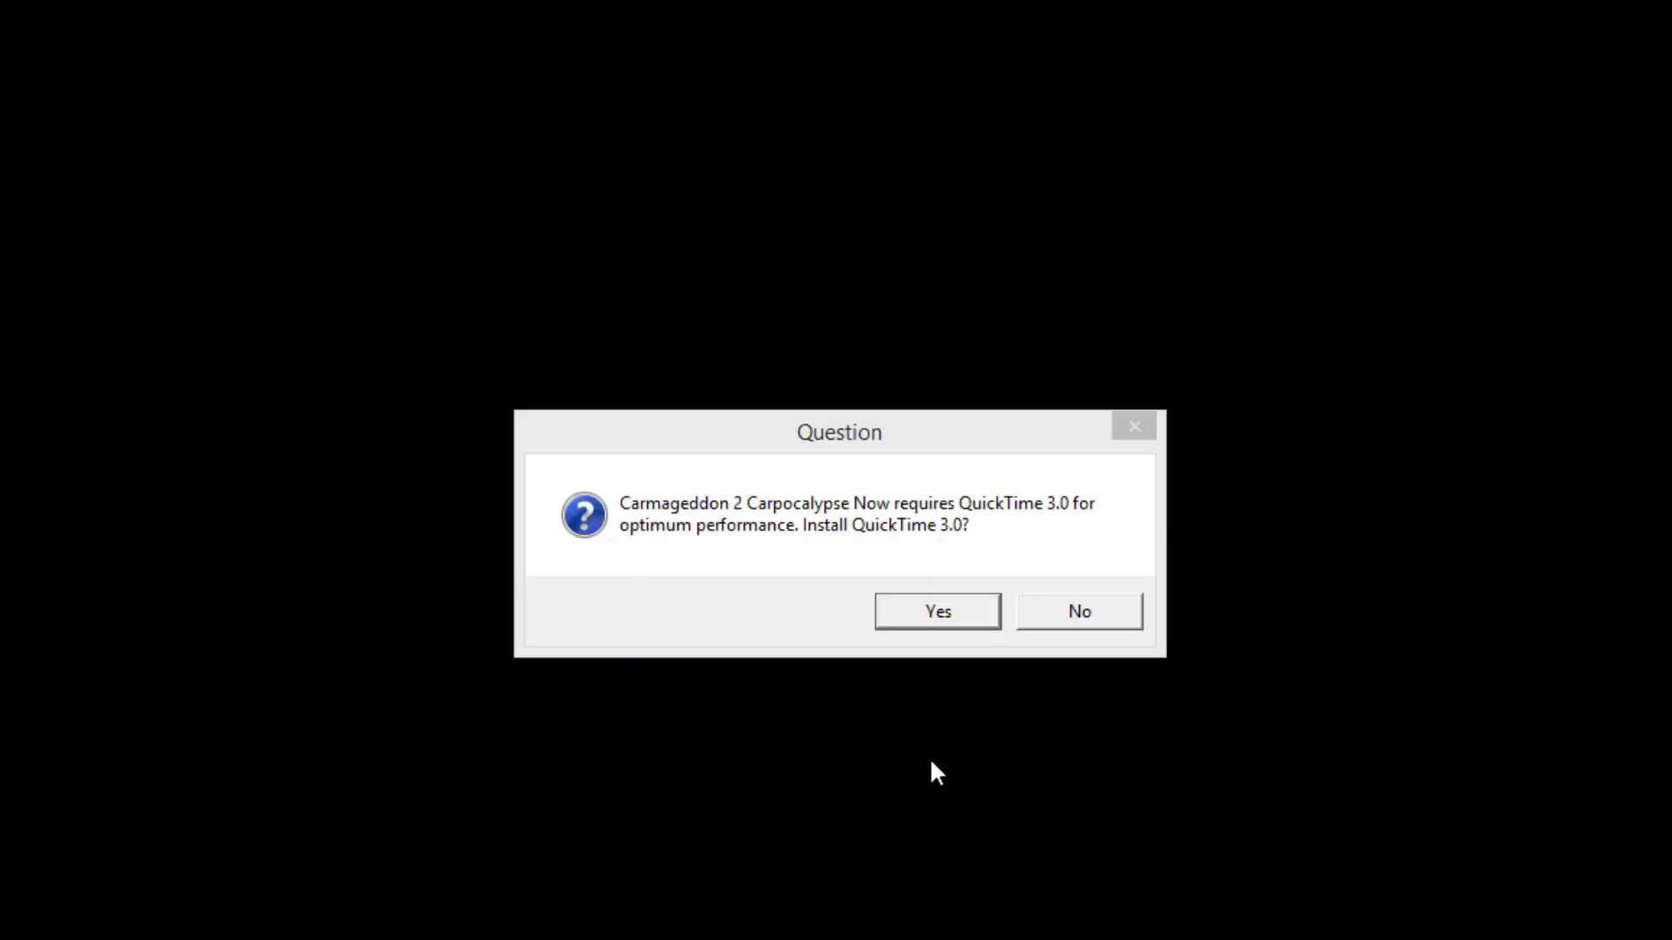
- Decline the QuickTime 3.0 installation and finish the Carmageddon II setup
{"action": "left_click", "coordinate": [1078, 625]}
{"action": "left_click", "coordinate": [1073, 623]}
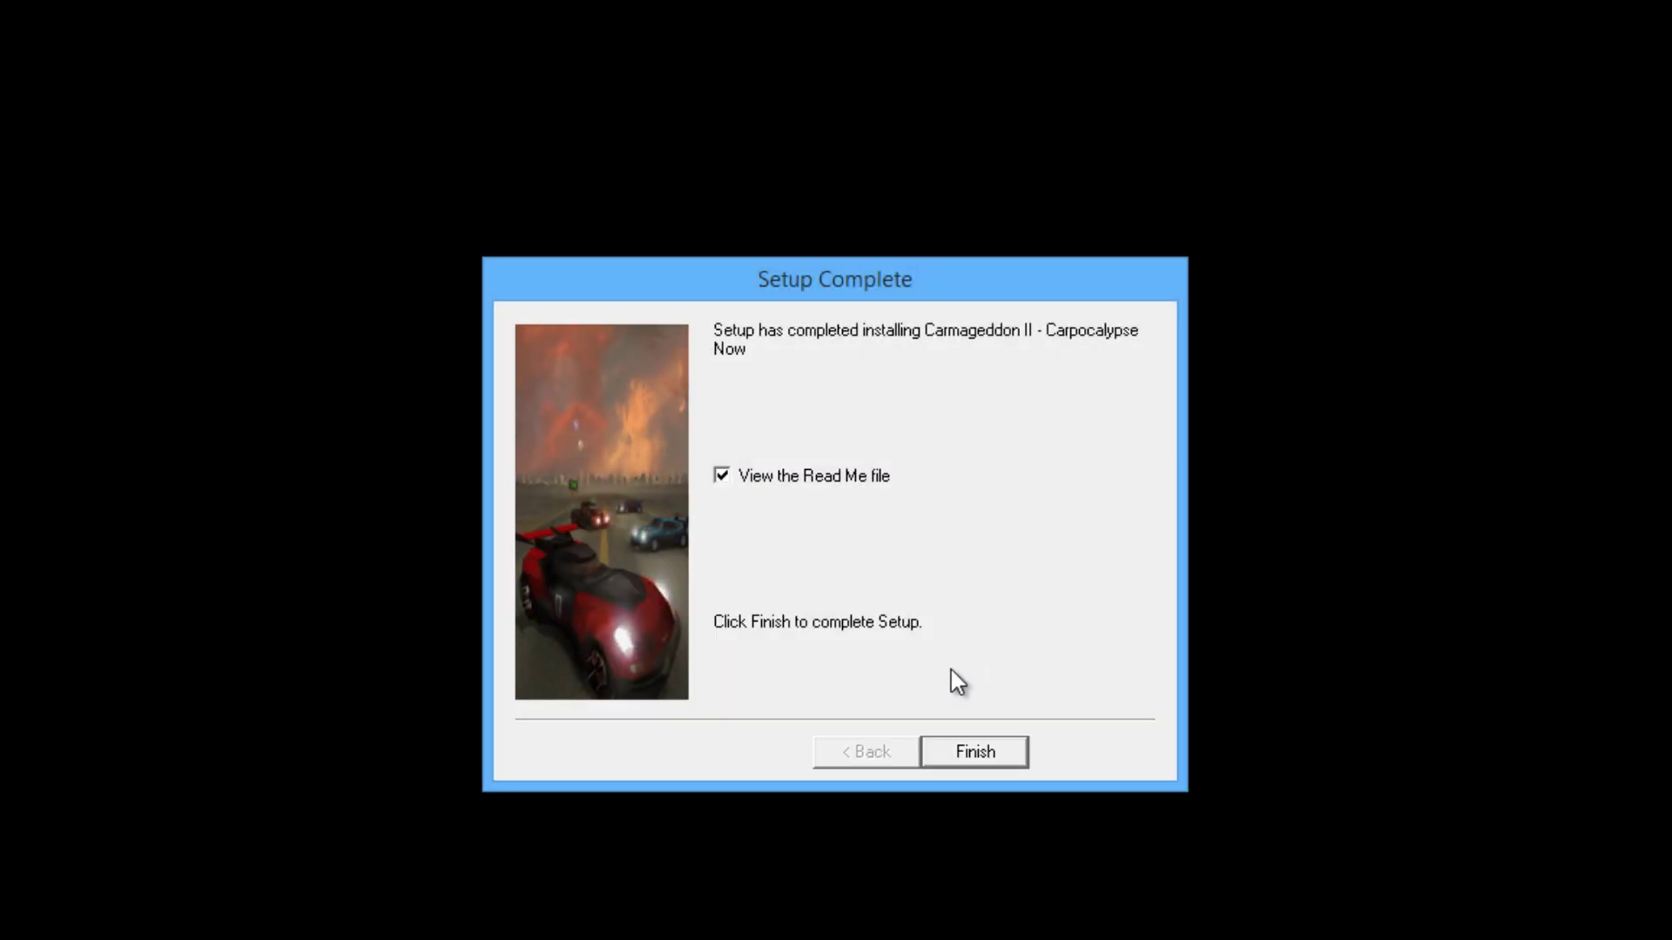
{"action": "left_click", "coordinate": [980, 754]}
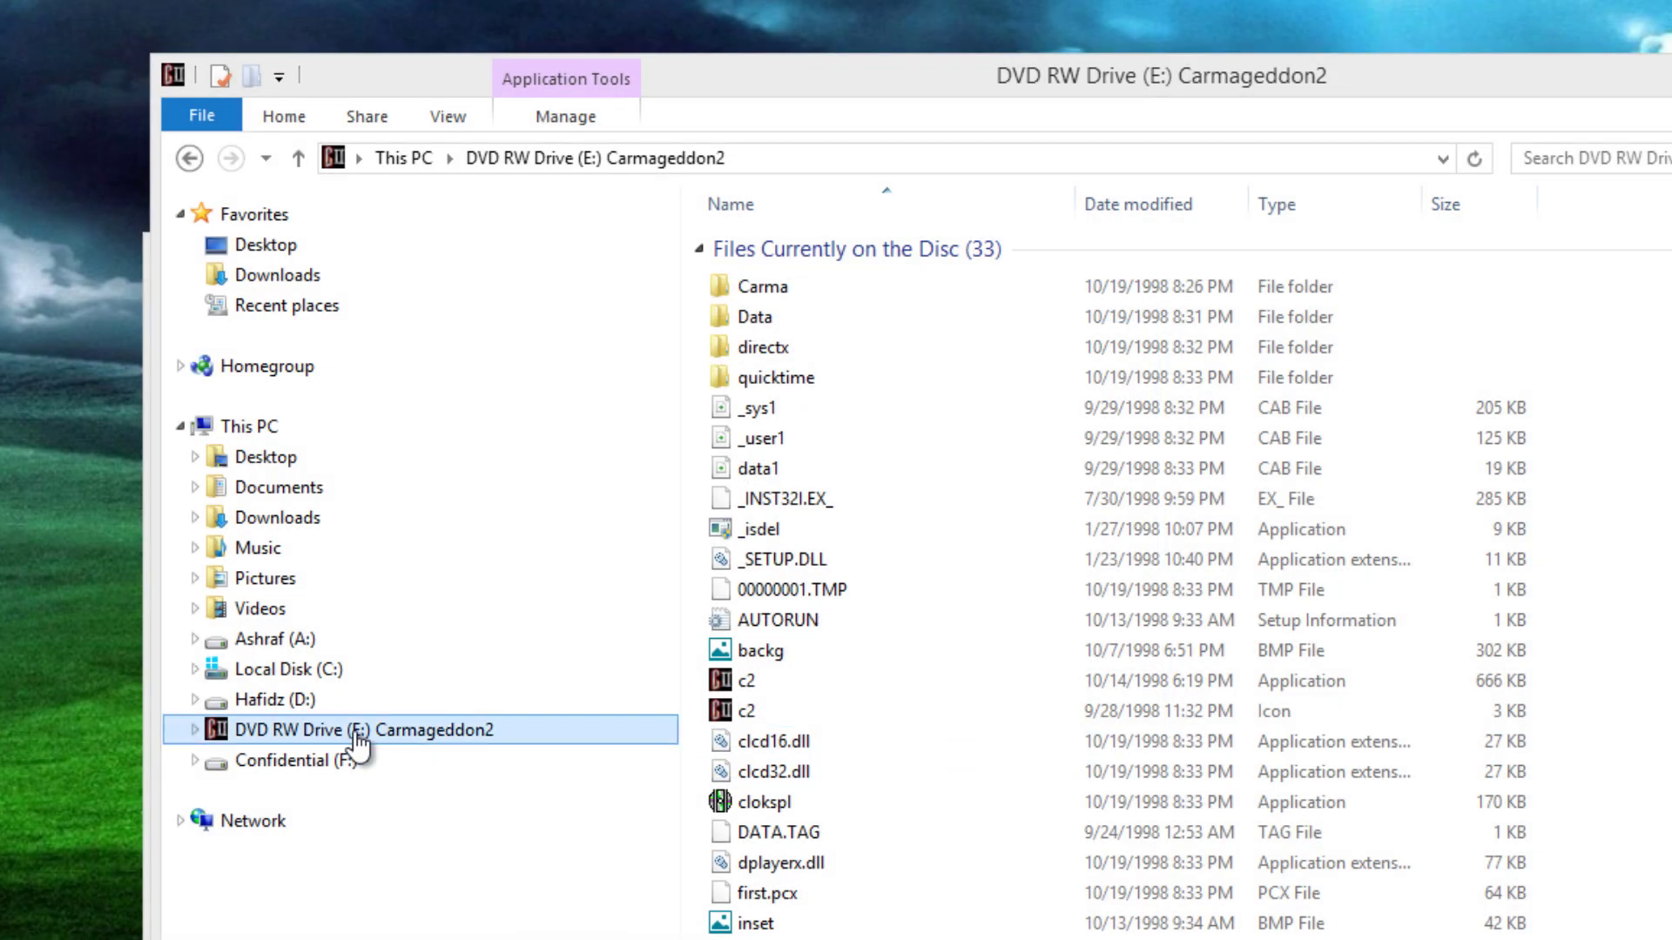
- Browse to Local Disk (C:) and select the Google Drive download link in the aa note in Notepad
{"action": "left_click", "coordinate": [342, 679]}
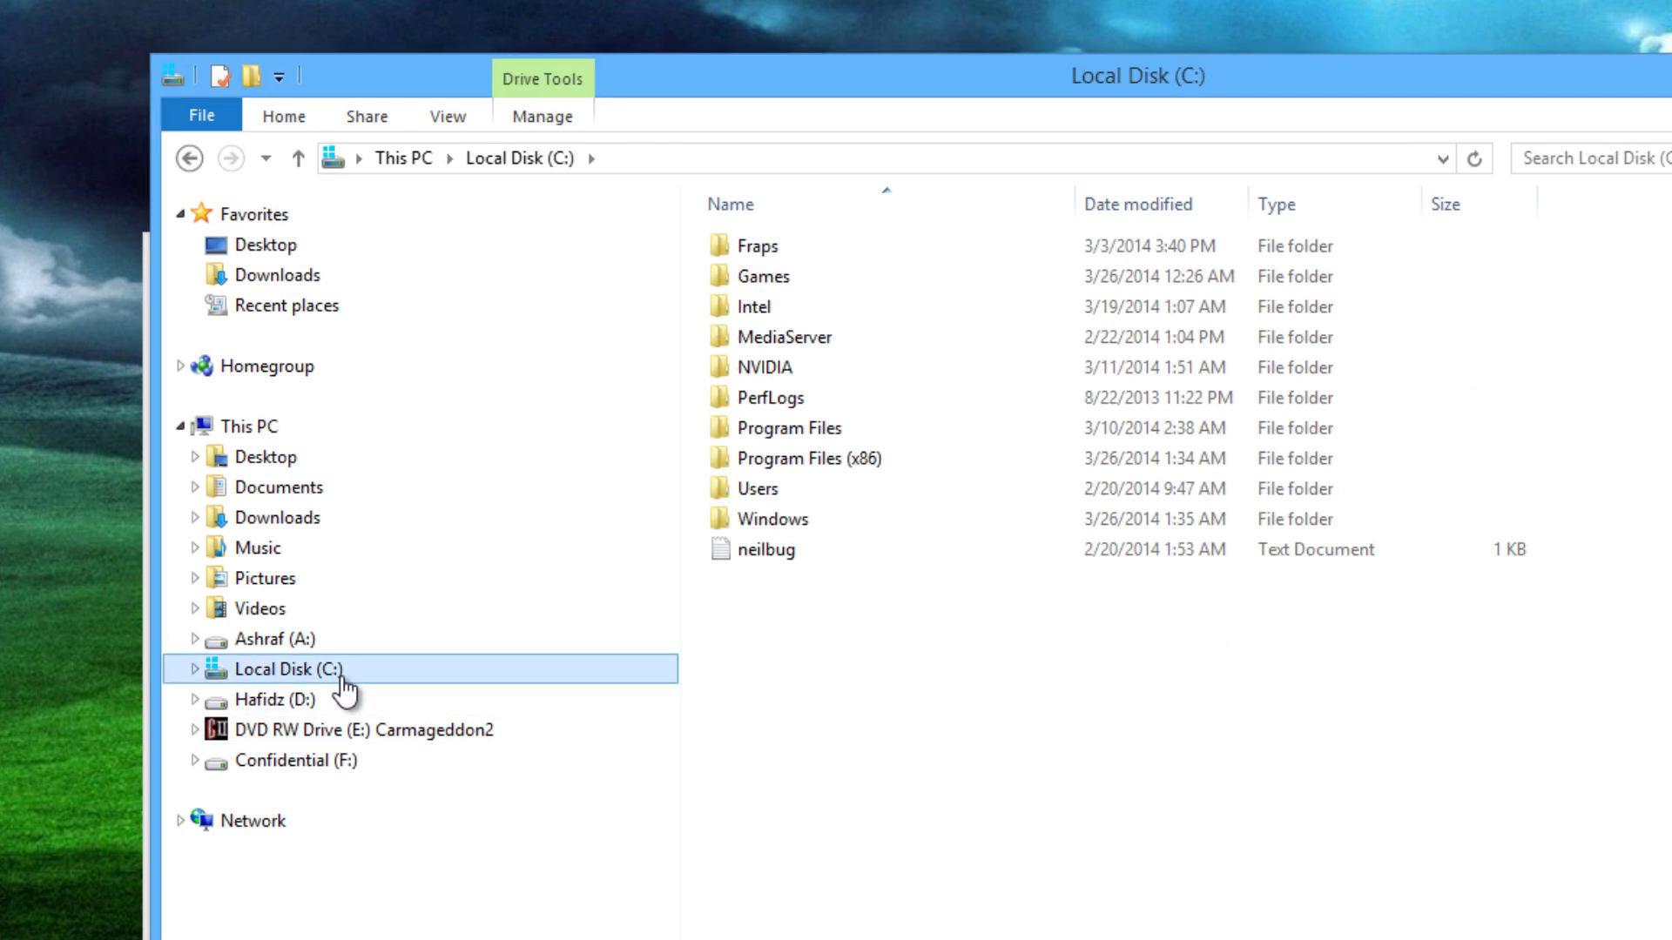
{"action": "key", "text": "alt+Tab"}
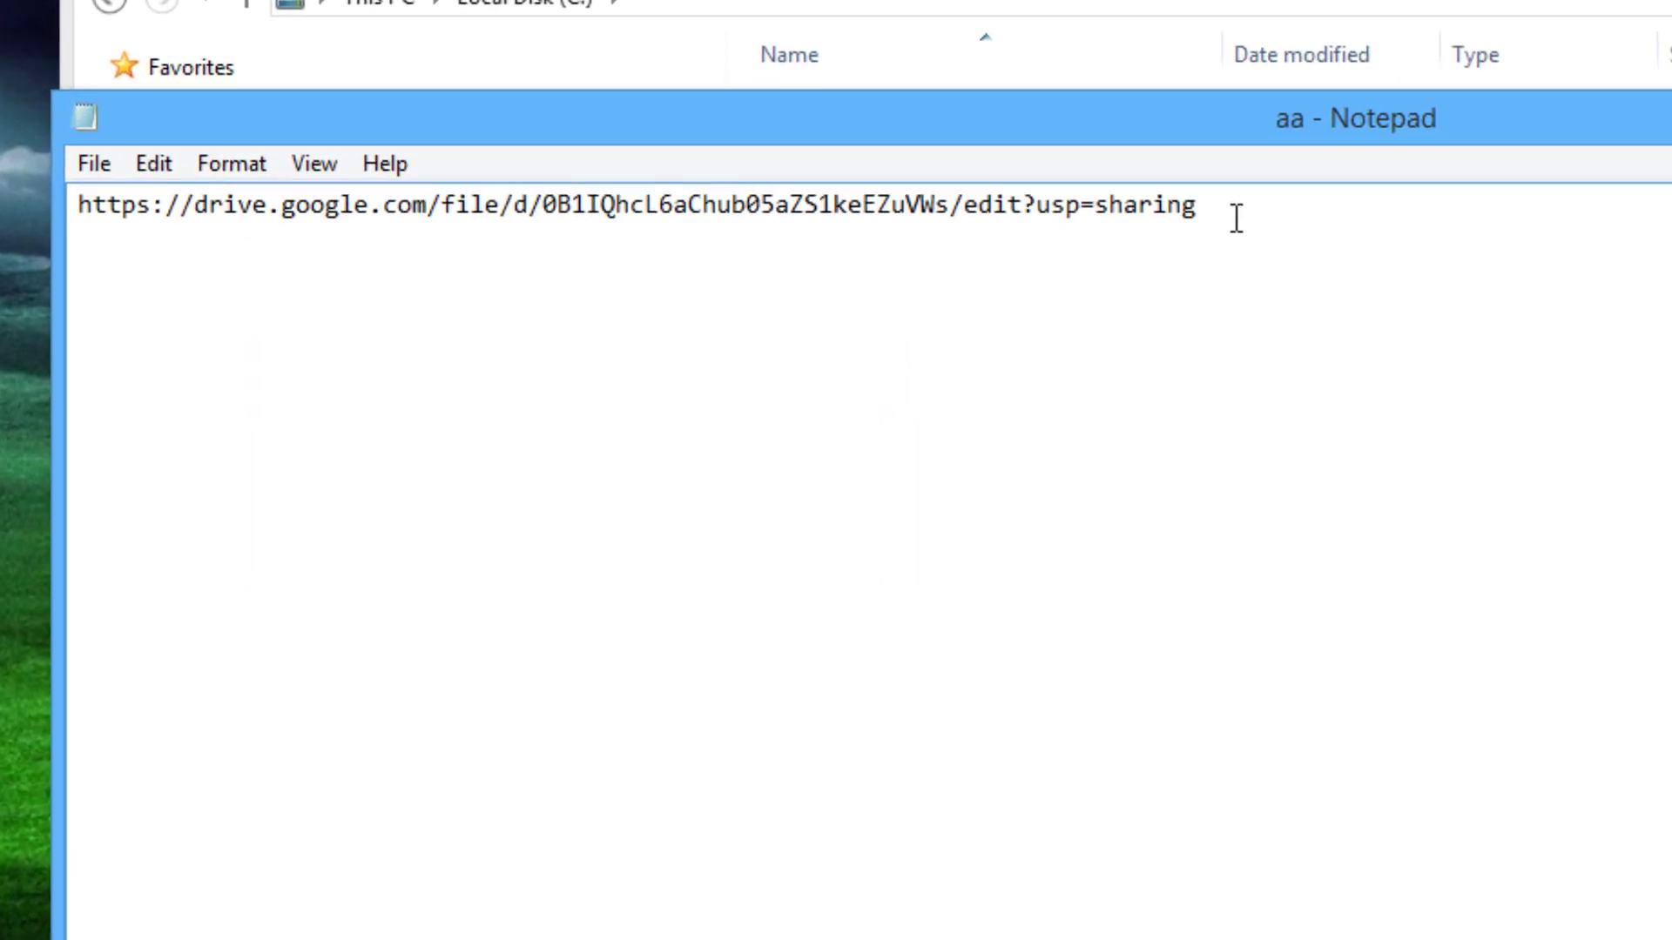
{"action": "left_click_drag", "start_coordinate": [1054, 329], "coordinate": [148, 393]}
{"action": "left_click_drag", "start_coordinate": [5, 231], "coordinate": [1, 252]}
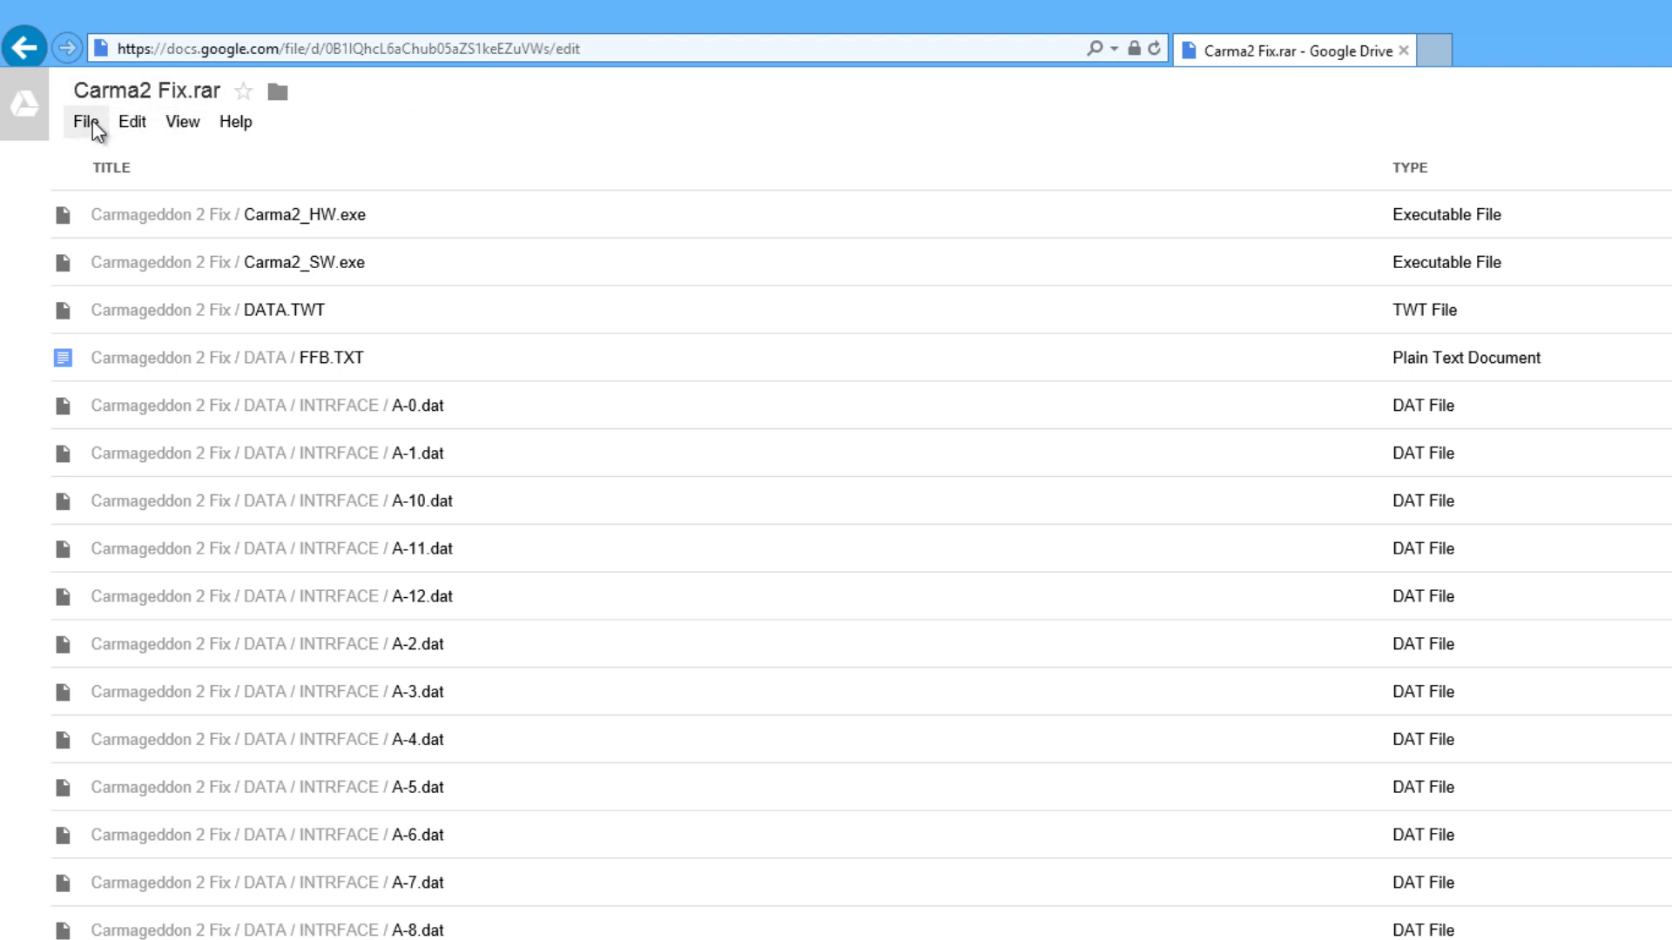
- Look through the contents of Carma2 Fix.rar on Google Drive and download the archive
{"action": "scroll", "coordinate": [306, 639], "scroll_direction": "down", "scroll_amount": 7}
{"action": "scroll", "coordinate": [321, 781], "scroll_direction": "down", "scroll_amount": 1}
{"action": "scroll", "coordinate": [253, 679], "scroll_direction": "up", "scroll_amount": 8}
{"action": "left_click", "coordinate": [84, 124]}
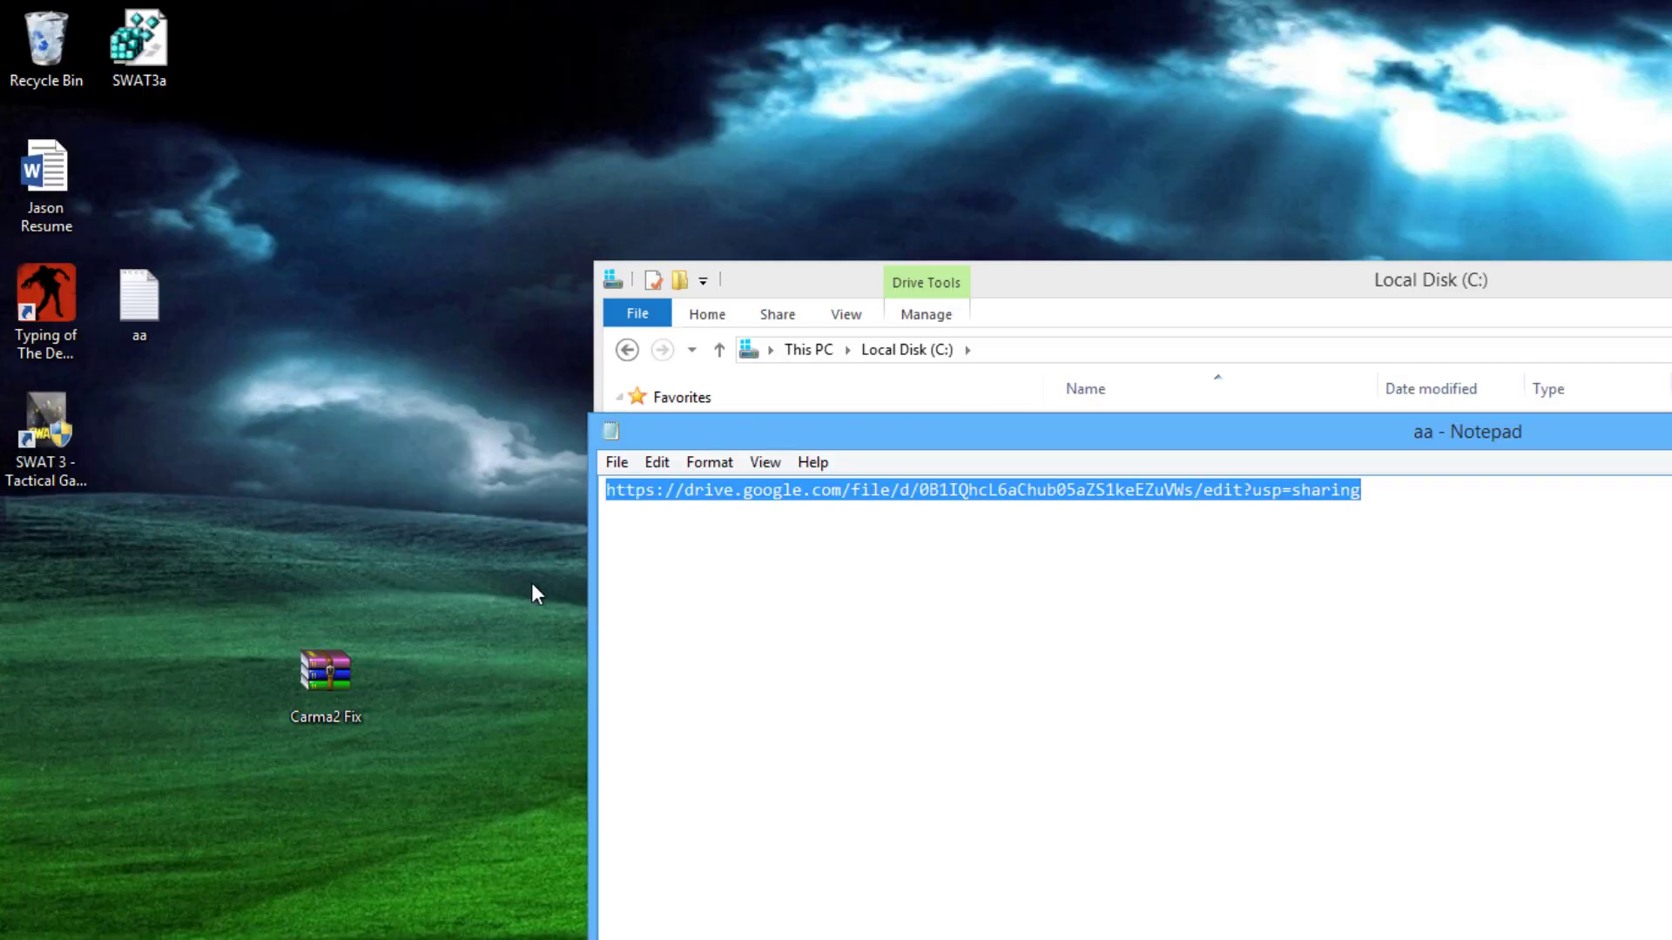
- Extract the Carmageddon 2 Fix folder and nGlide101_setup.exe from the Carma2 Fix archive to the desktop, and close the archive
{"action": "left_click", "coordinate": [328, 672]}
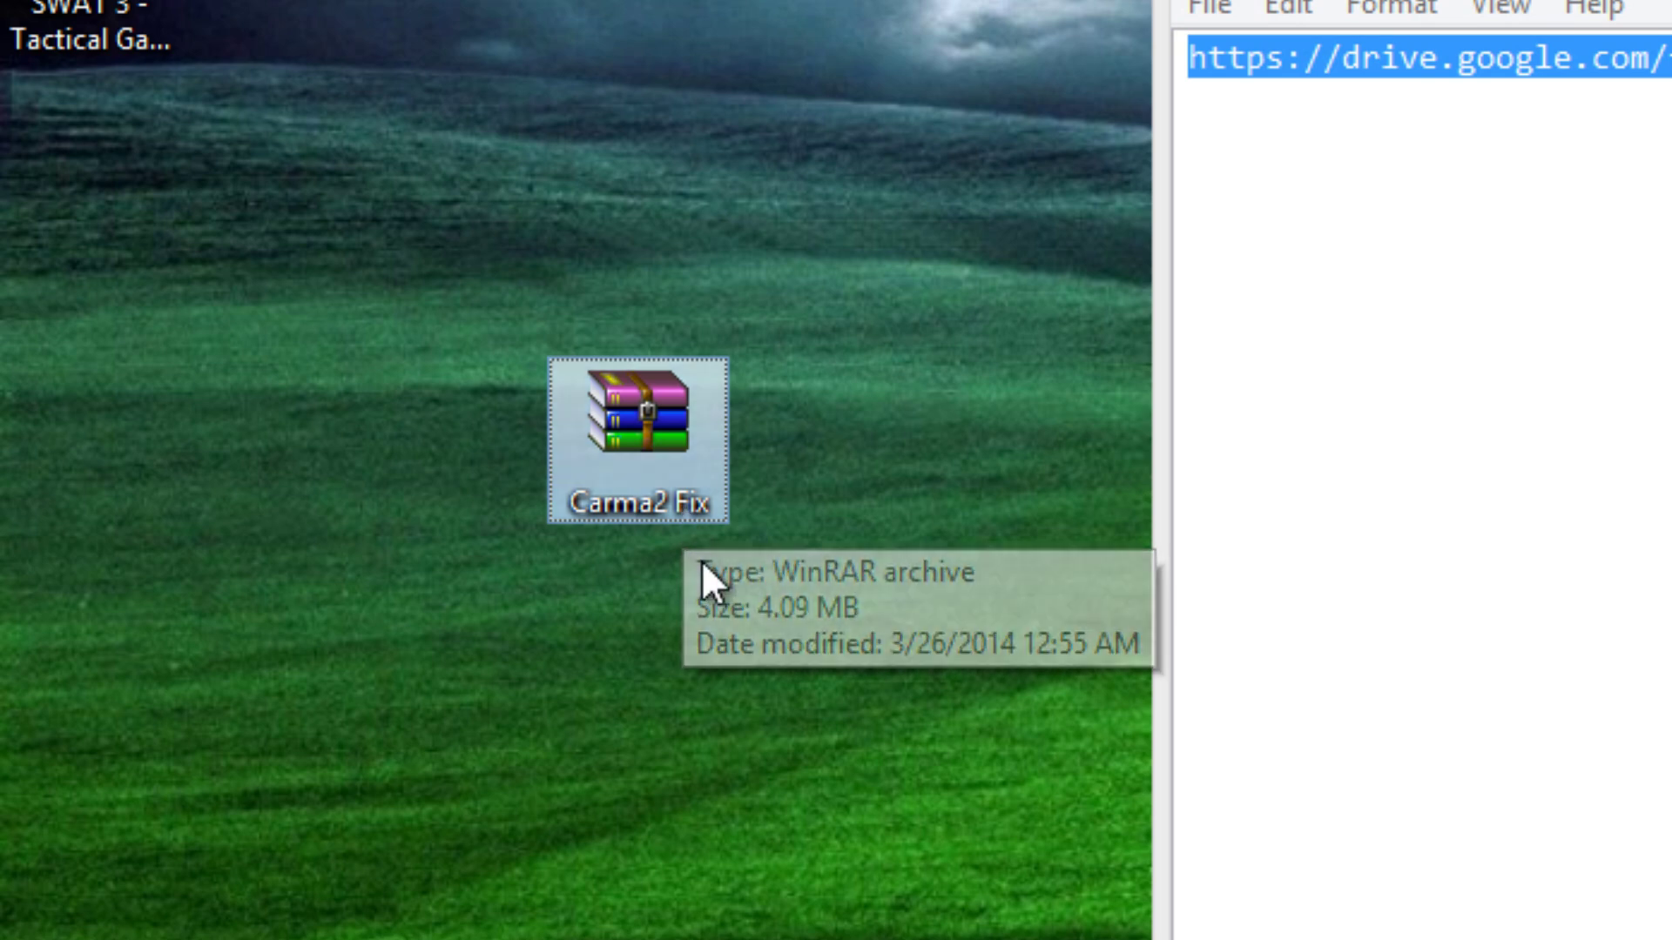
{"action": "double_click", "coordinate": [658, 510]}
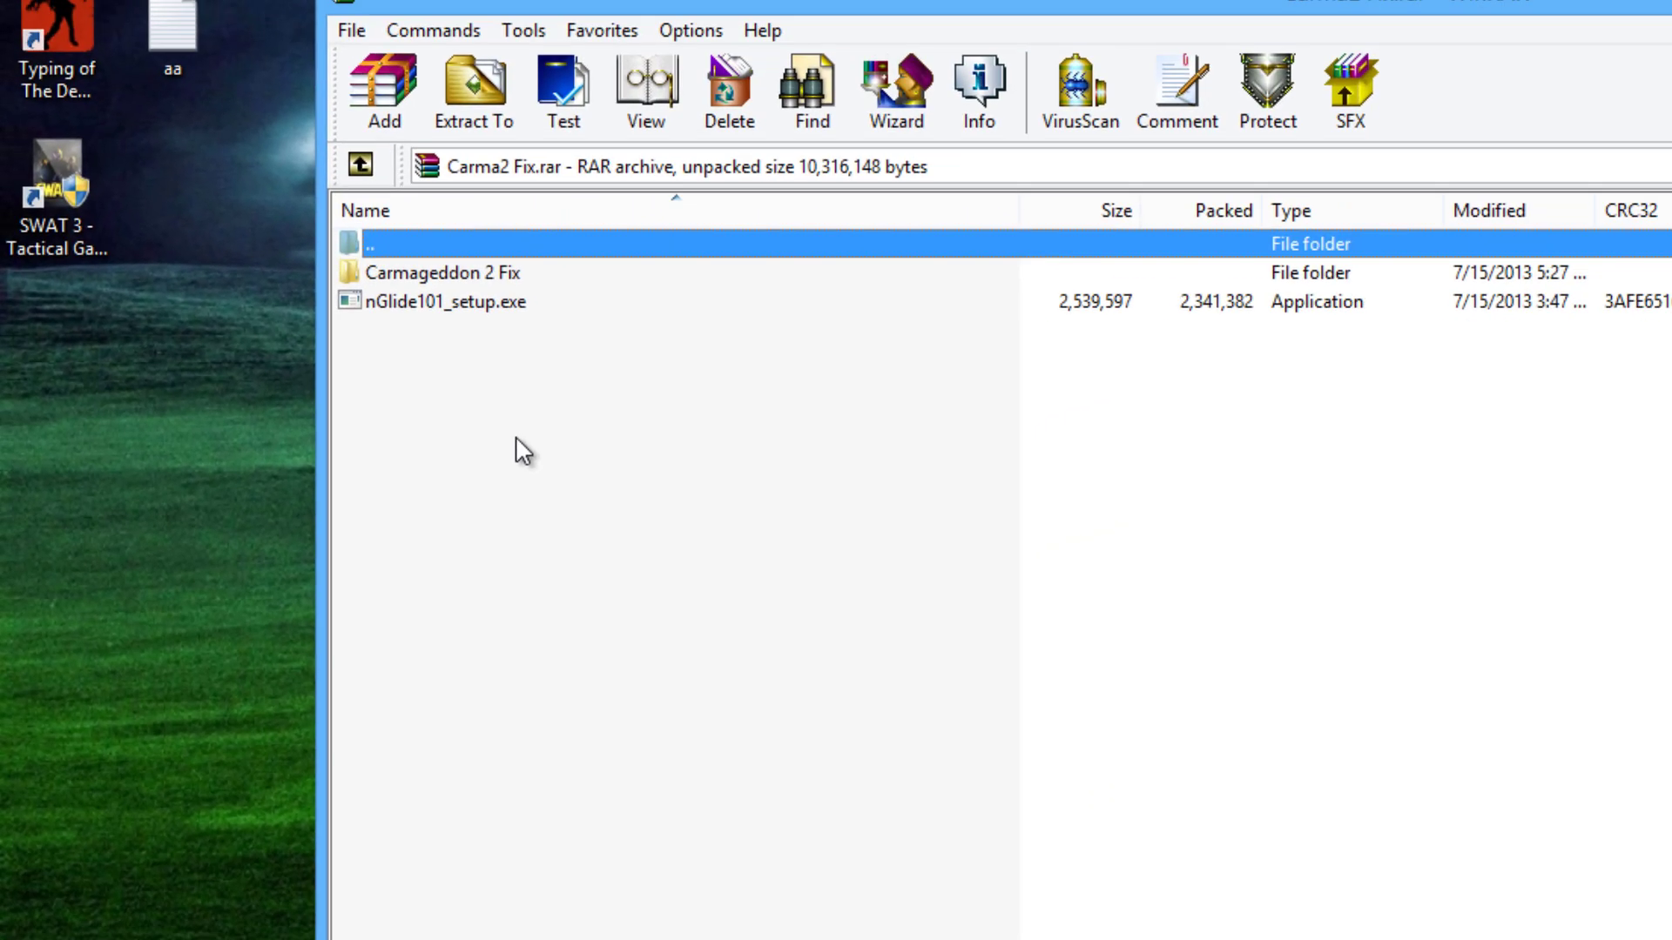
{"action": "left_click_drag", "start_coordinate": [822, 370], "coordinate": [749, 123]}
{"action": "left_click_drag", "start_coordinate": [468, 278], "coordinate": [261, 514]}
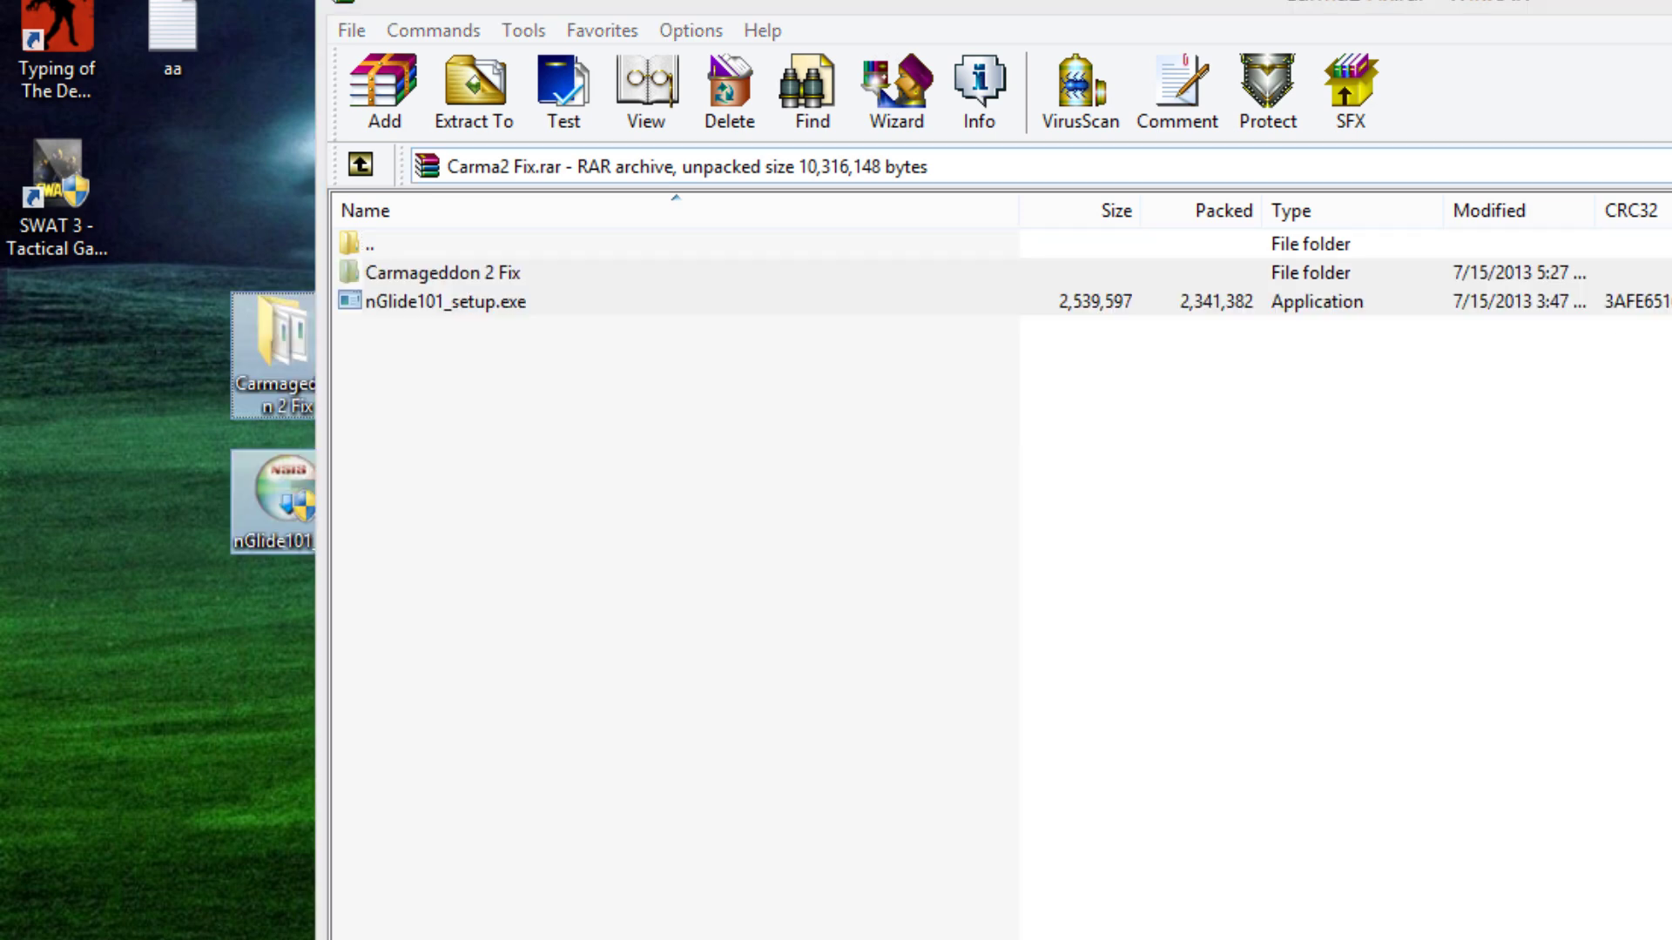
{"action": "key", "text": "alt+F4"}
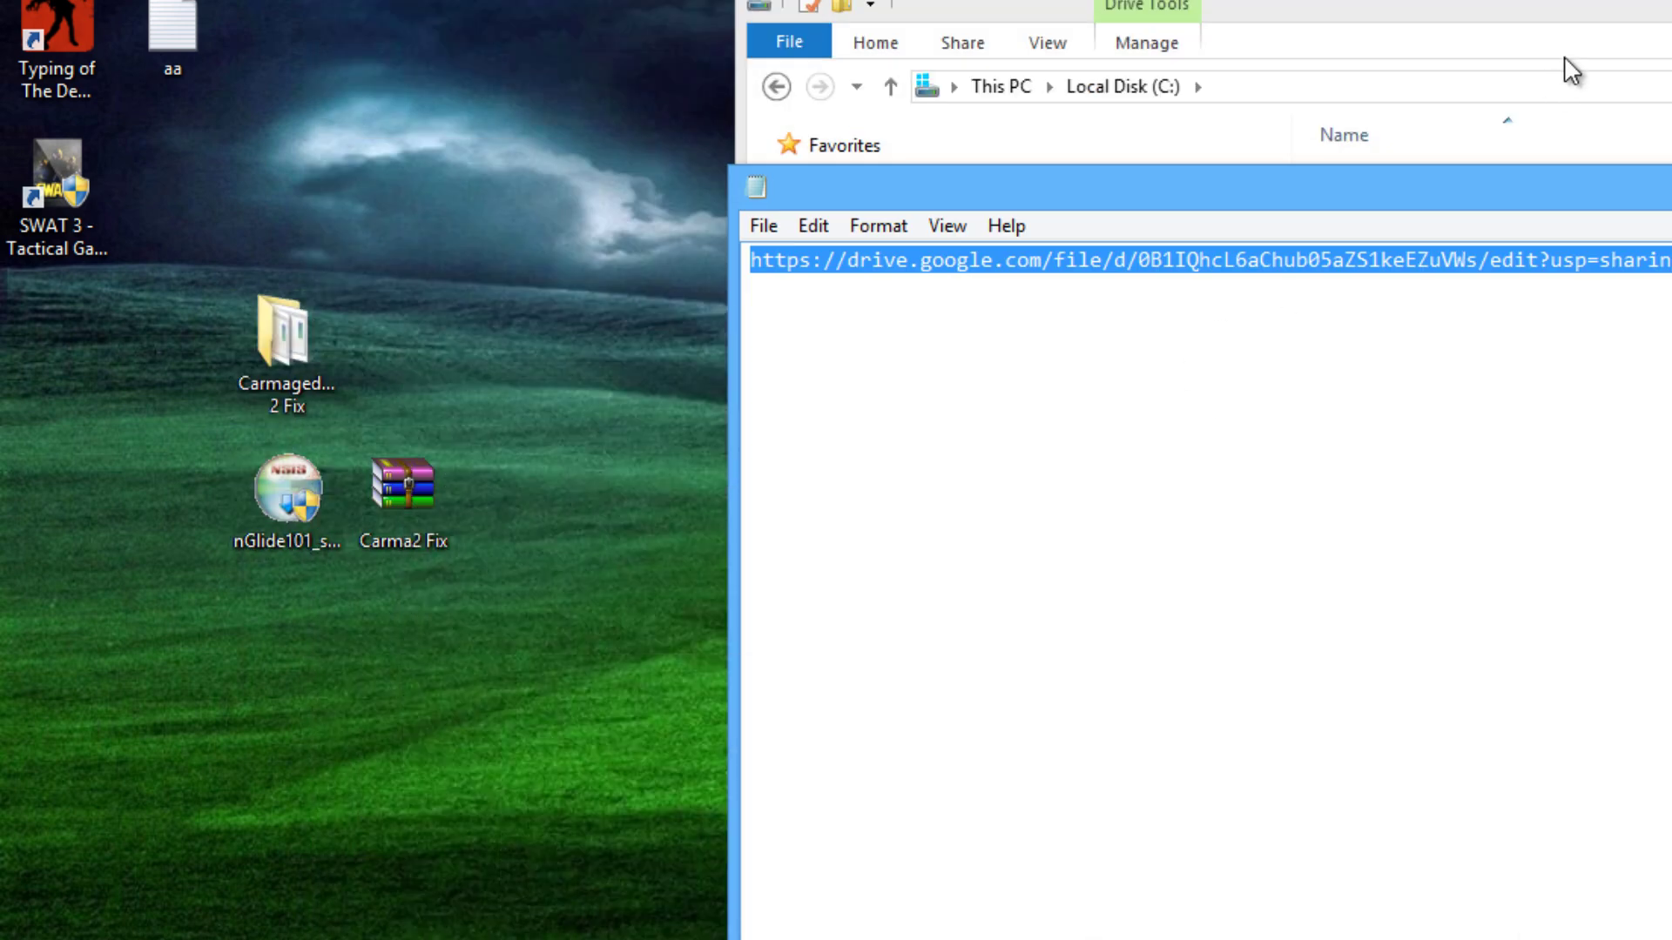
- Copy all the files and folders inside the extracted Carmageddon 2 Fix folder
{"action": "left_click", "coordinate": [1584, 62]}
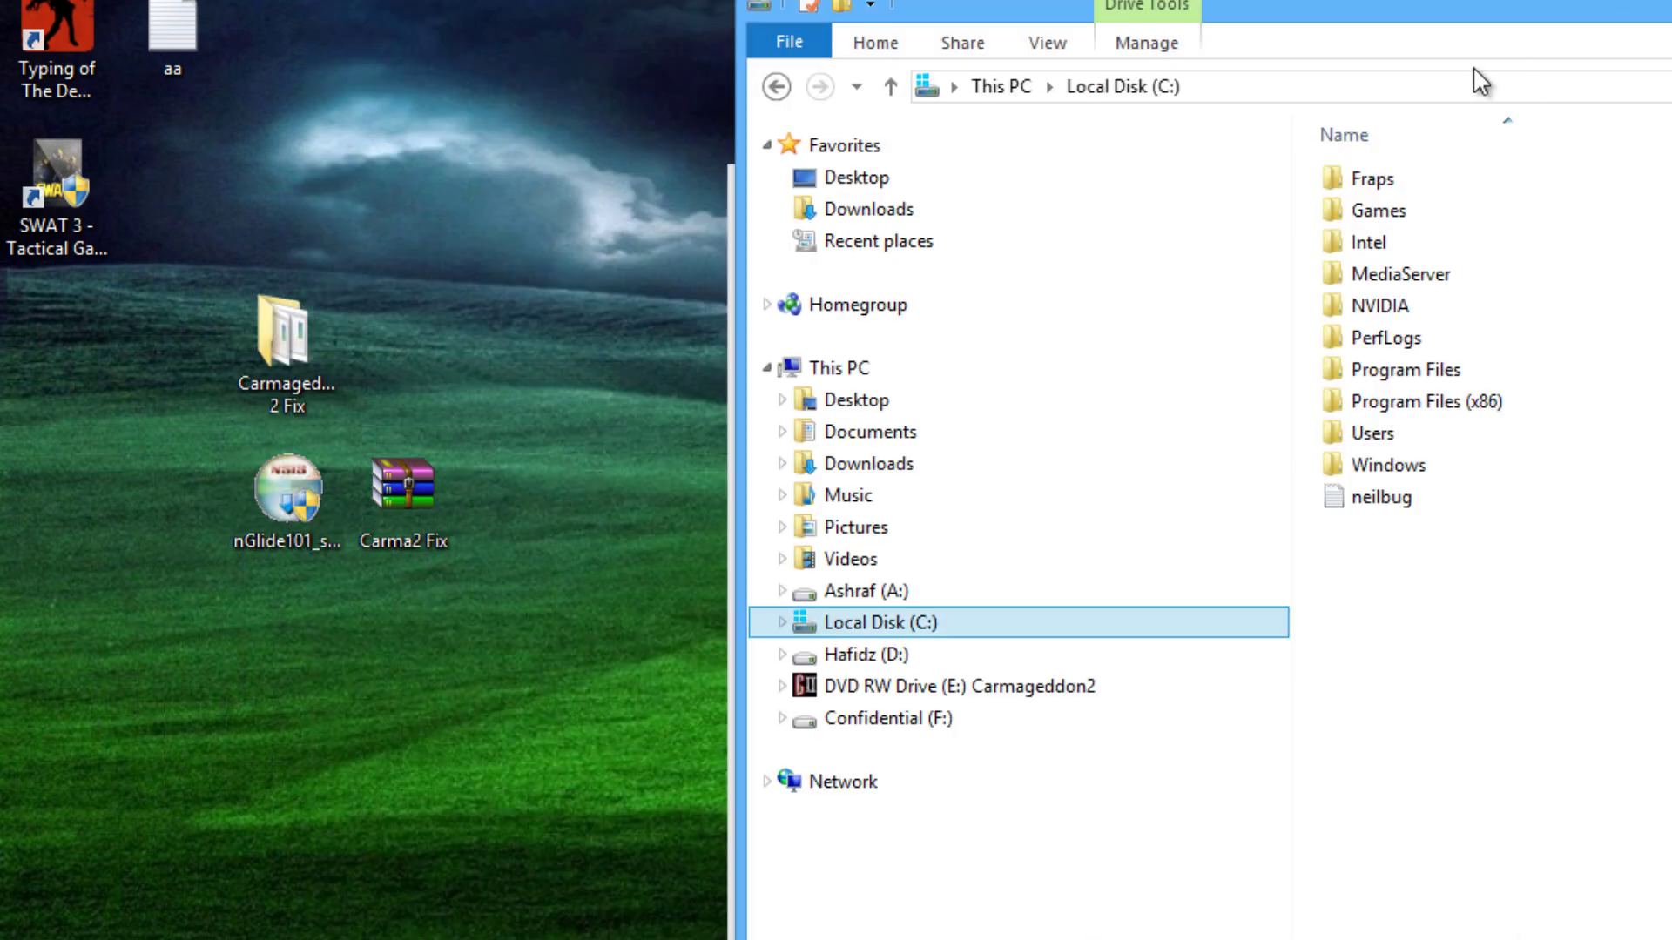
{"action": "left_click", "coordinate": [320, 397]}
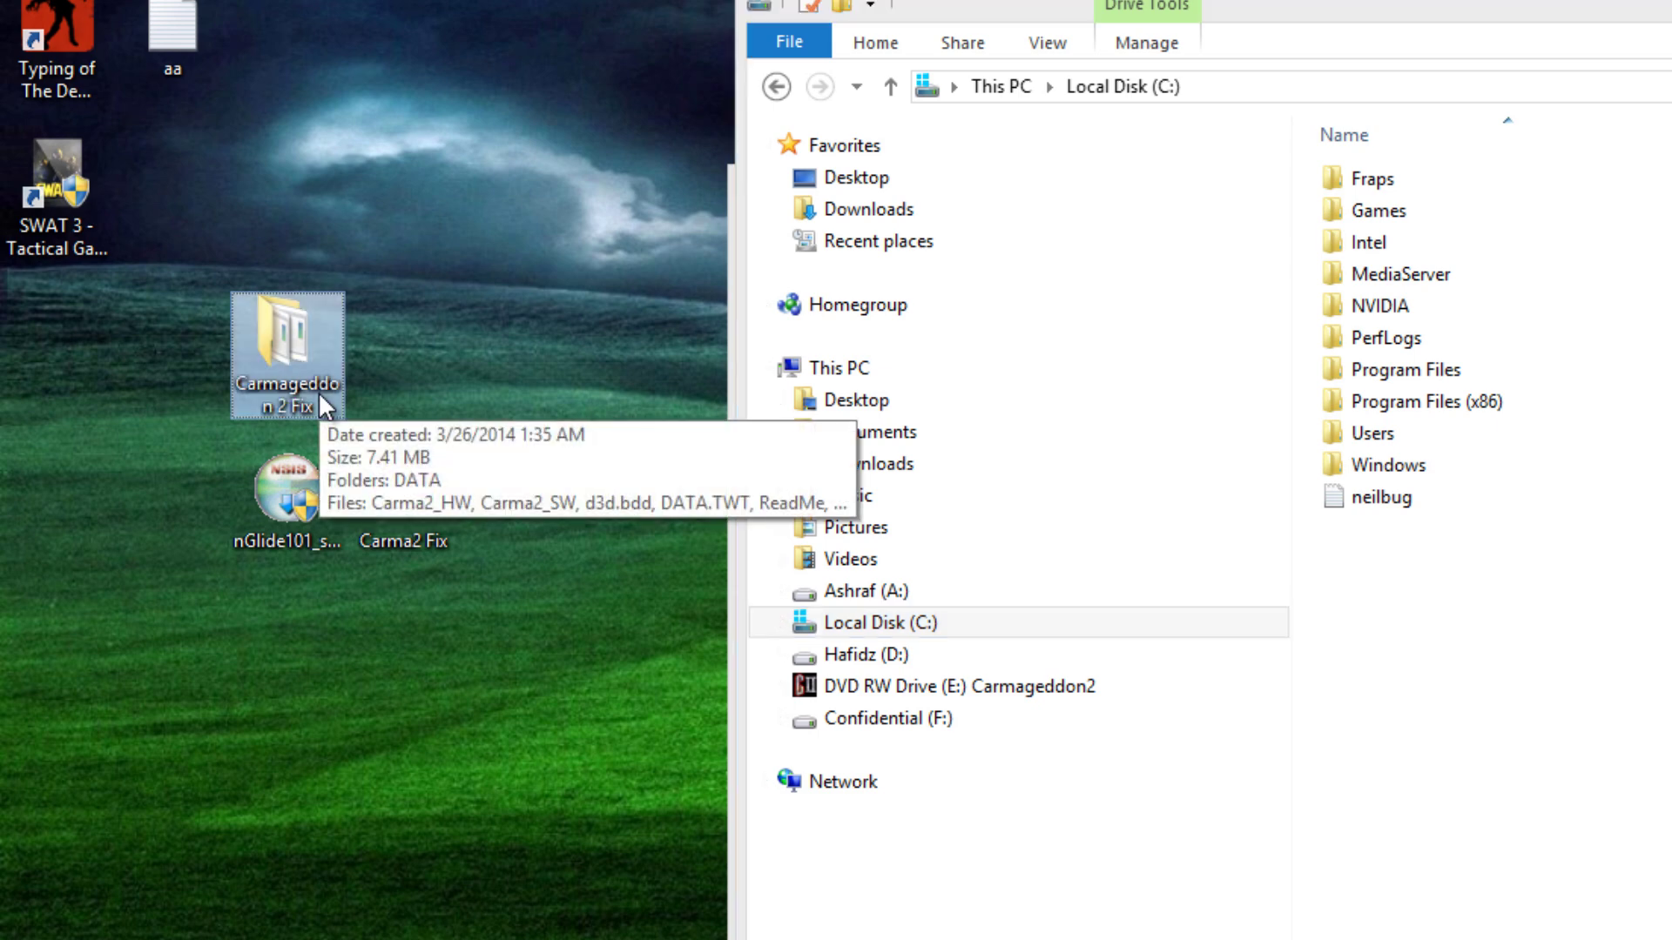
{"action": "double_click", "coordinate": [319, 396]}
{"action": "left_click_drag", "start_coordinate": [1036, 938], "coordinate": [702, 187]}
{"action": "right_click", "coordinate": [772, 303]}
{"action": "left_click", "coordinate": [895, 662]}
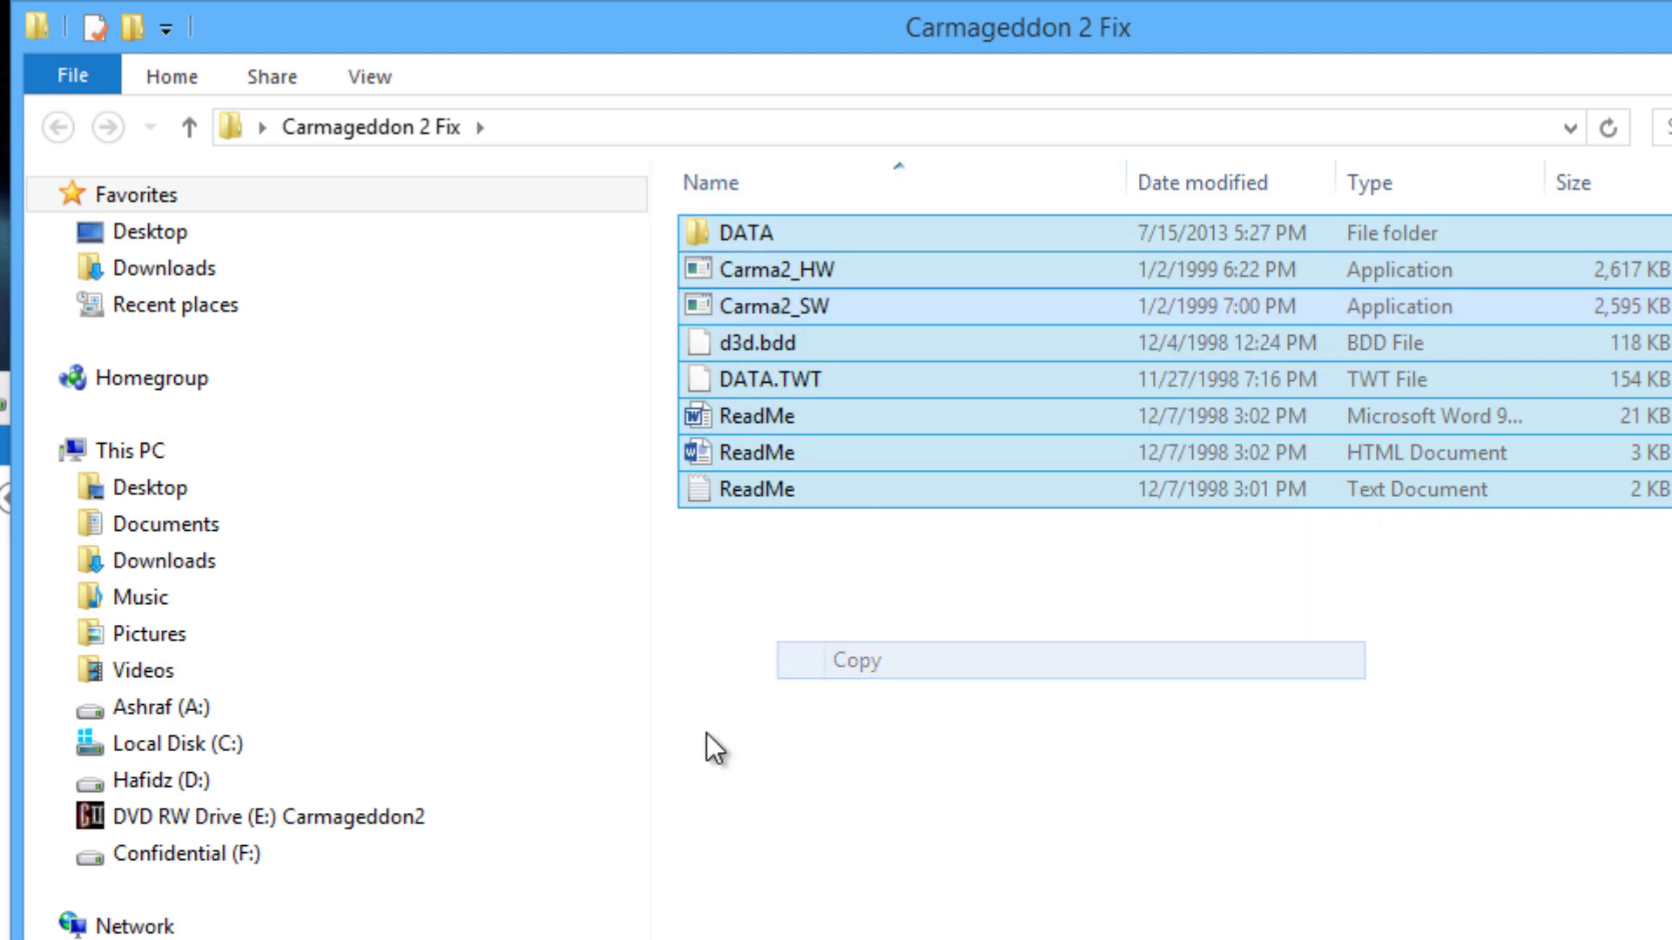
- Paste the fix files into C:\Program Files (x86)\Carmageddon II Carpocalypse Now, replacing existing files and granting administrator permission for all items
{"action": "middle_click", "coordinate": [178, 743]}
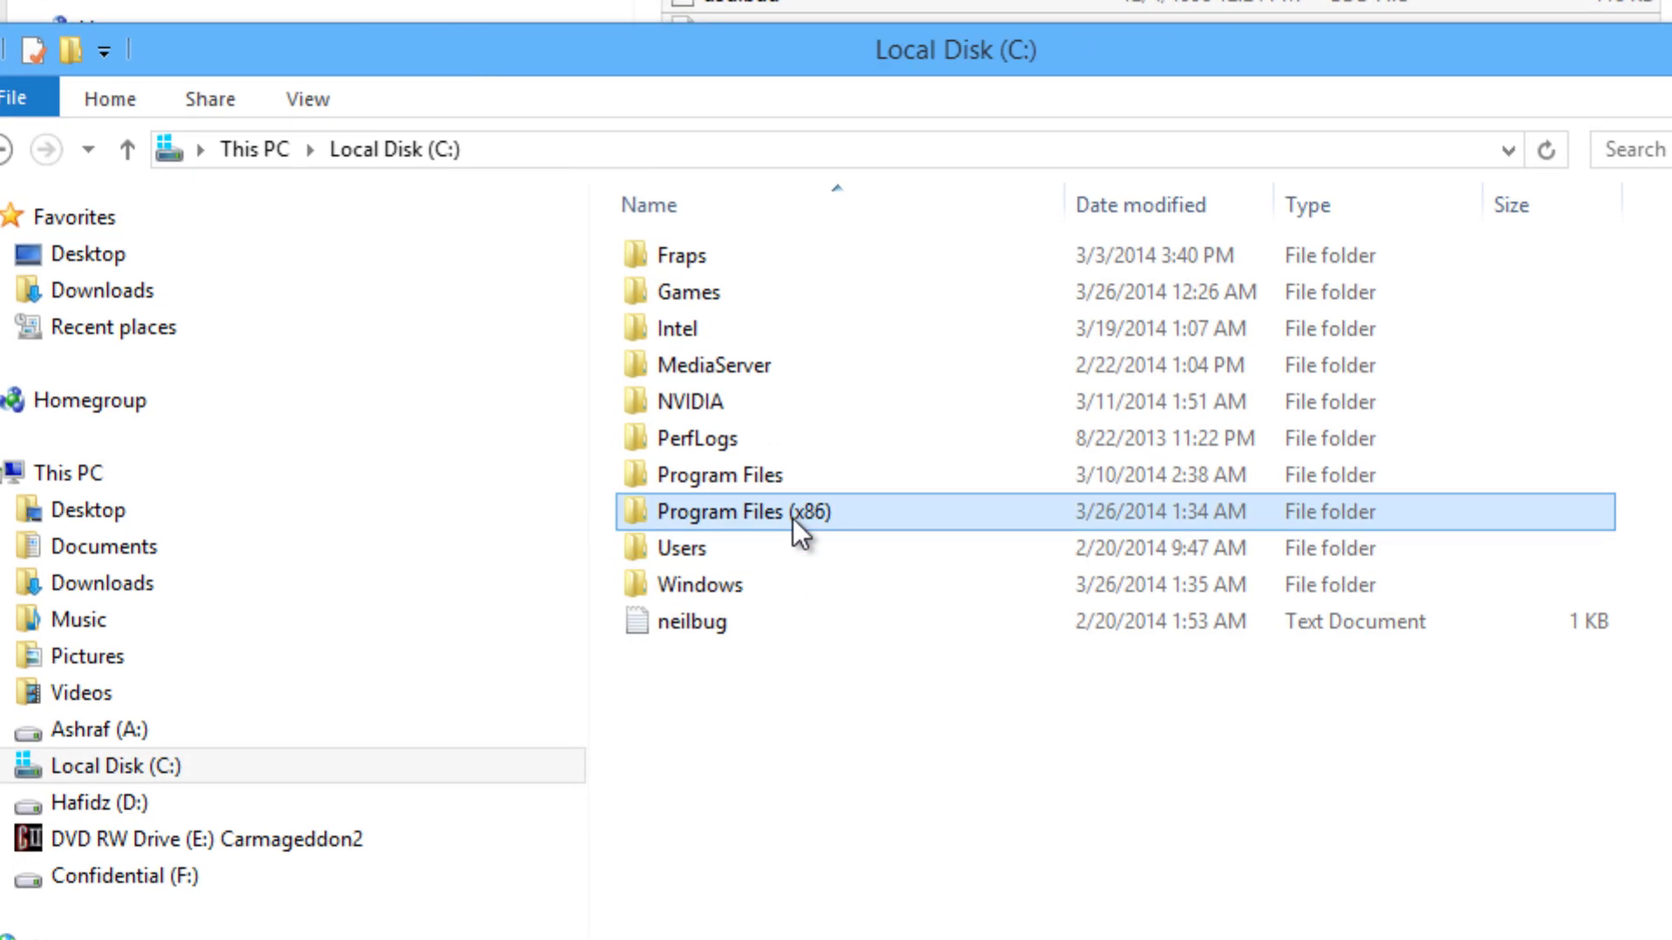
{"action": "double_click", "coordinate": [792, 514]}
{"action": "double_click", "coordinate": [801, 436]}
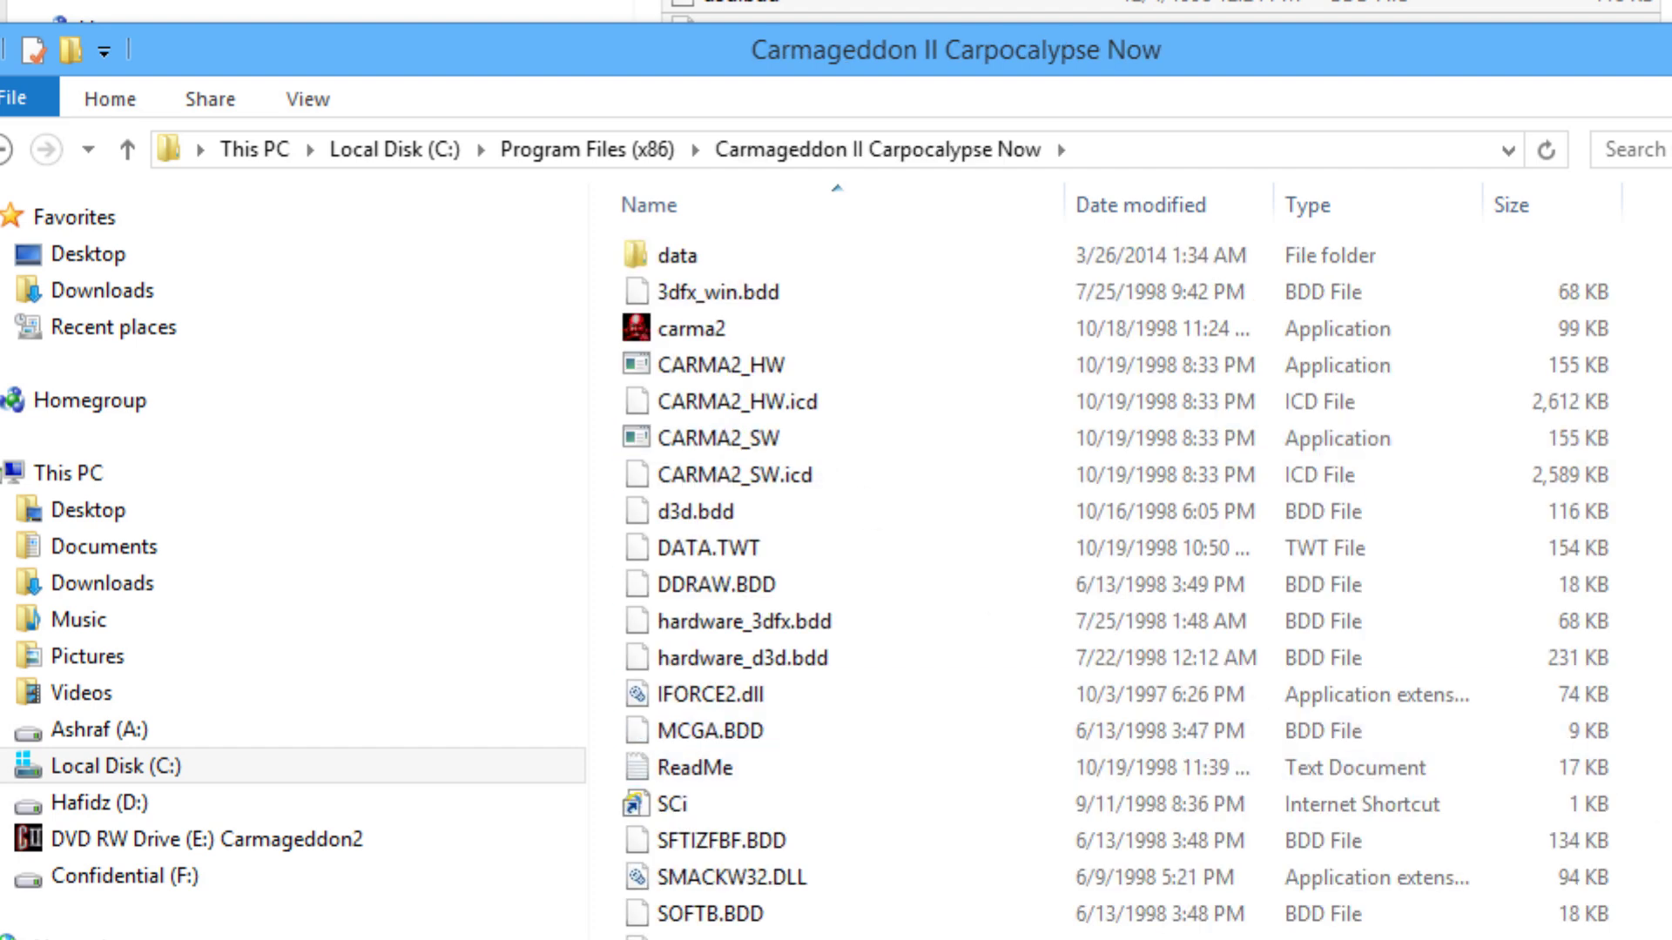
{"action": "key", "text": "ctrl+v"}
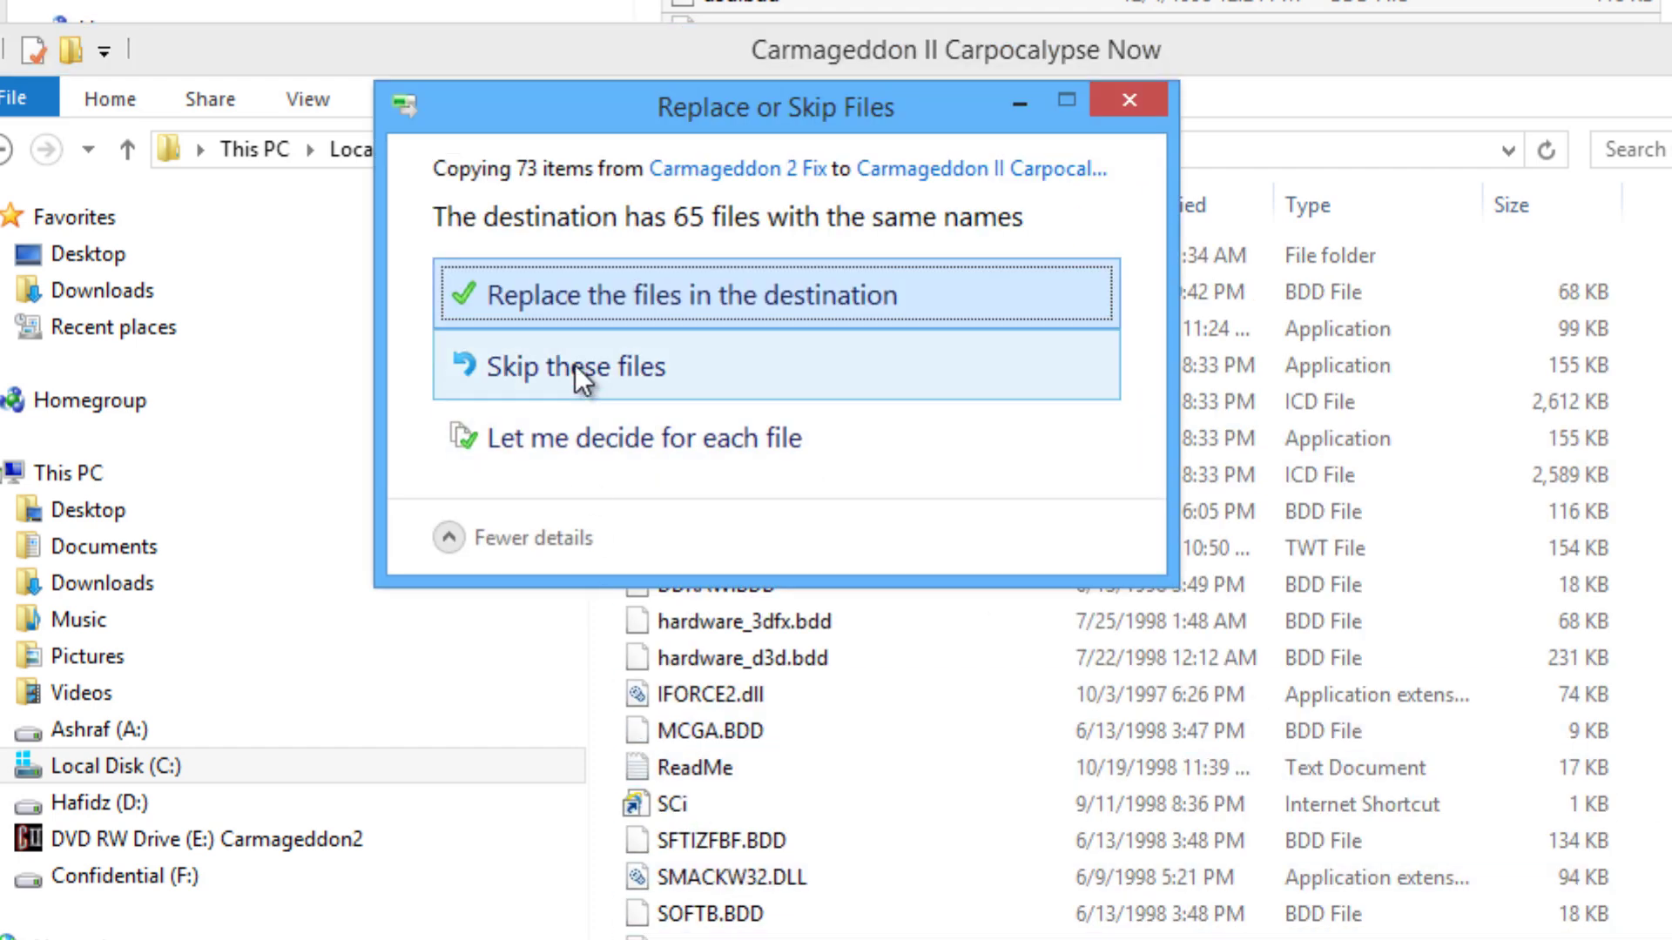
{"action": "left_click", "coordinate": [585, 307]}
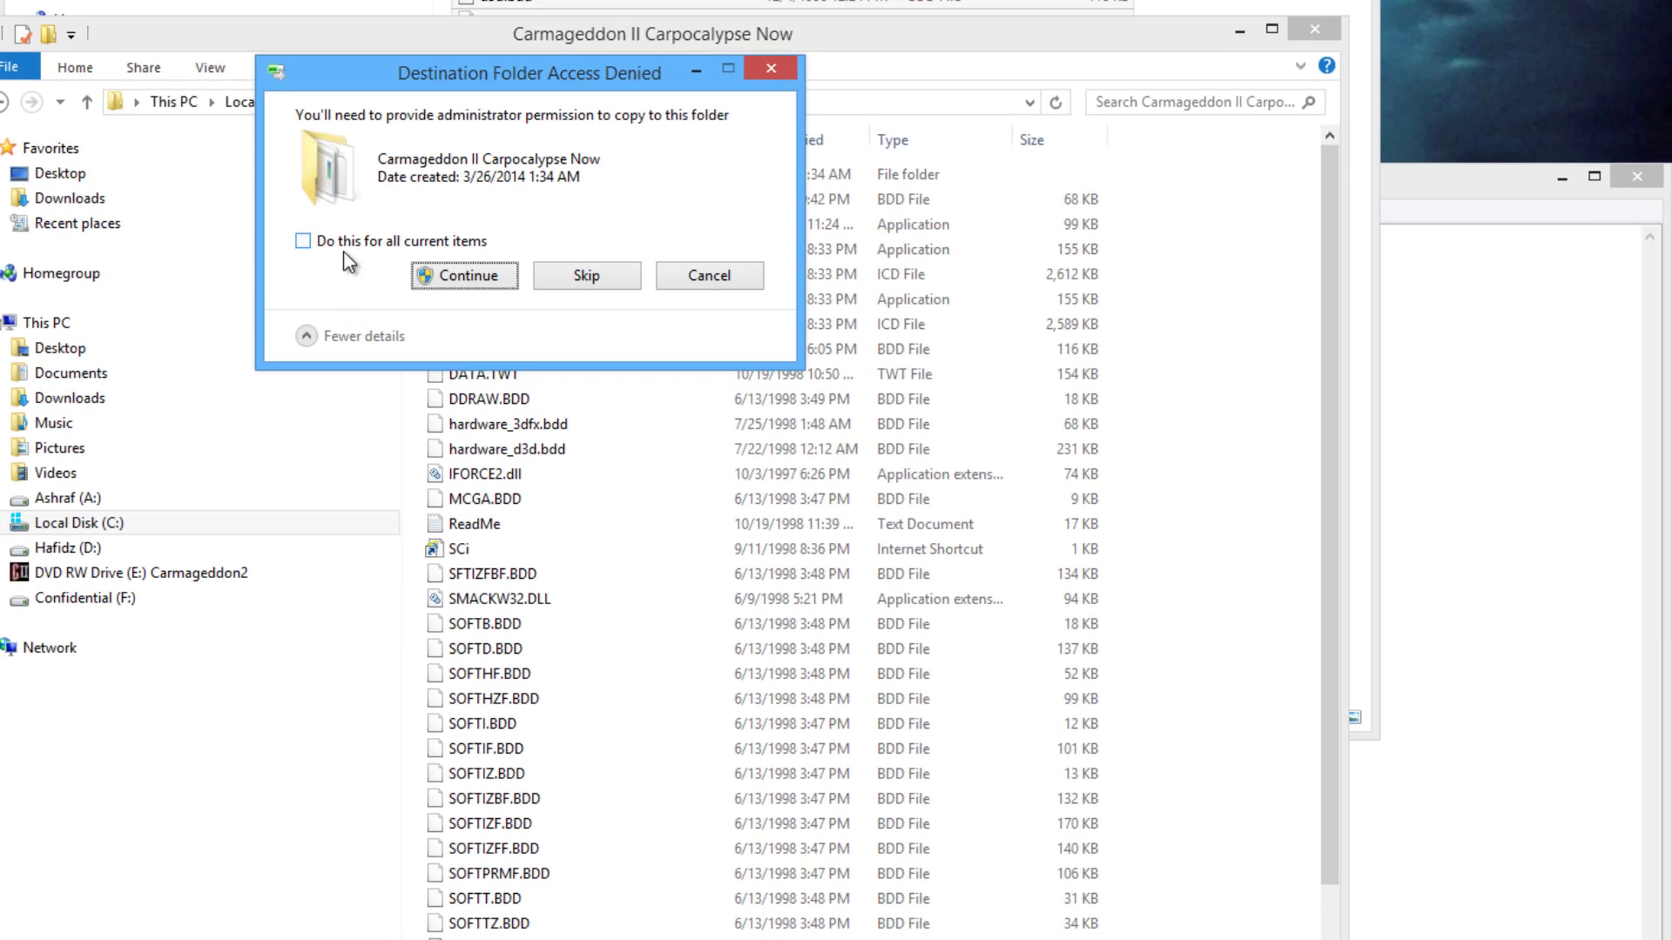
{"action": "left_click", "coordinate": [303, 241]}
{"action": "left_click", "coordinate": [449, 277]}
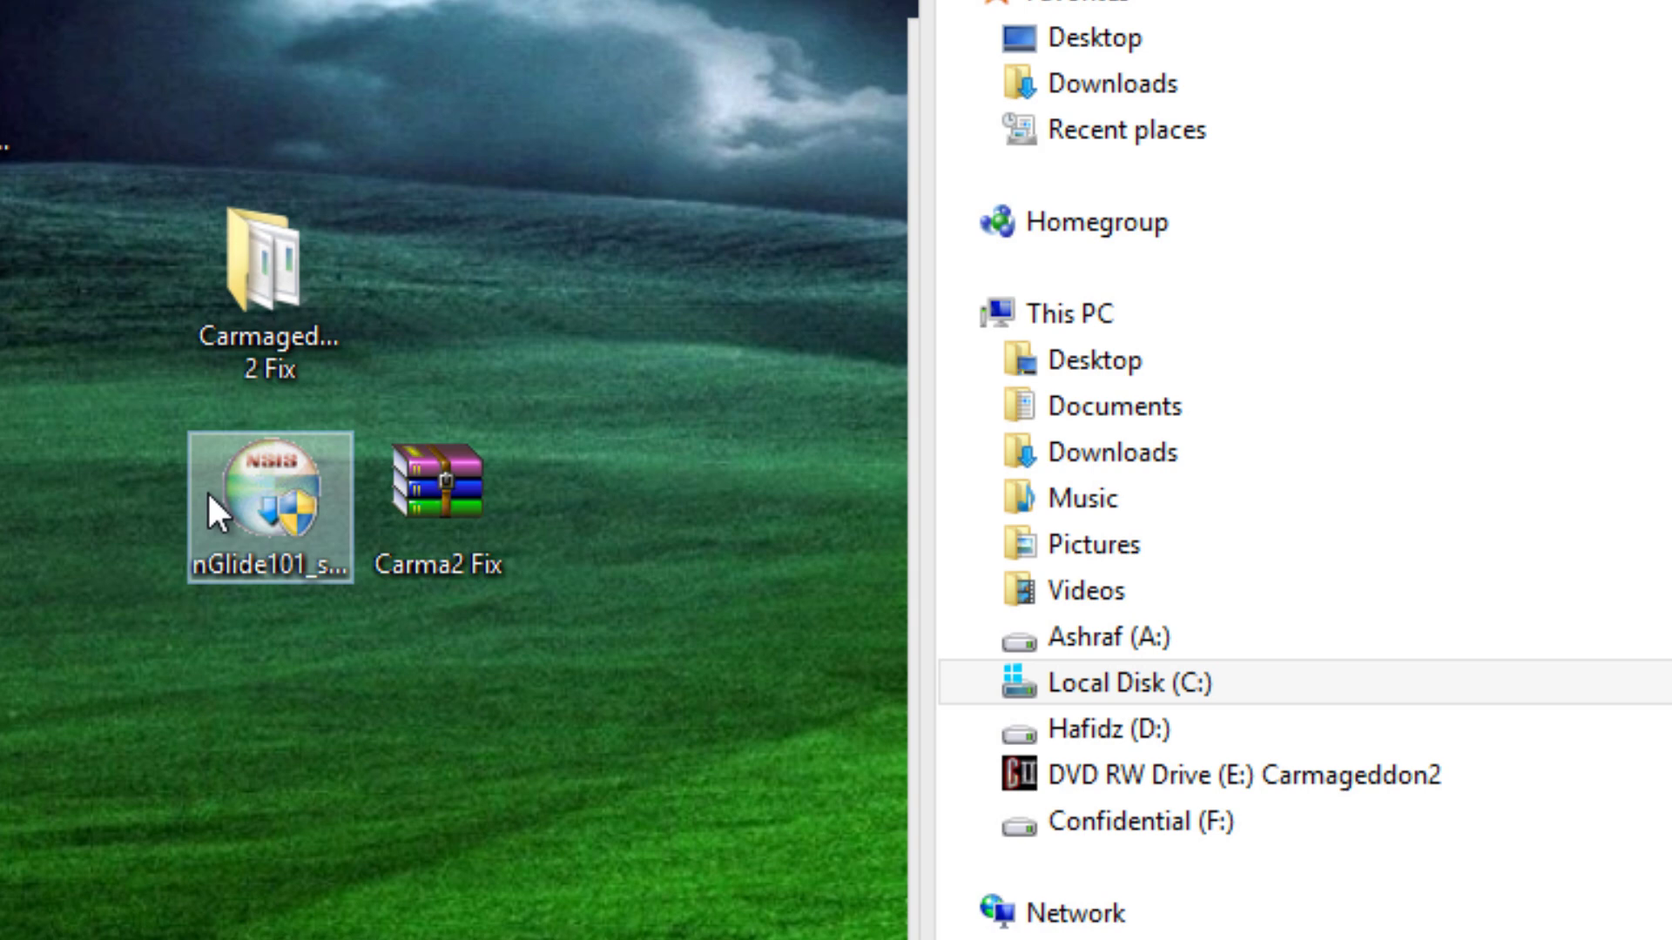
- Install nGlide 1.01 from the nGlide101_setup file on the desktop and close the installer
{"action": "left_click", "coordinate": [207, 489]}
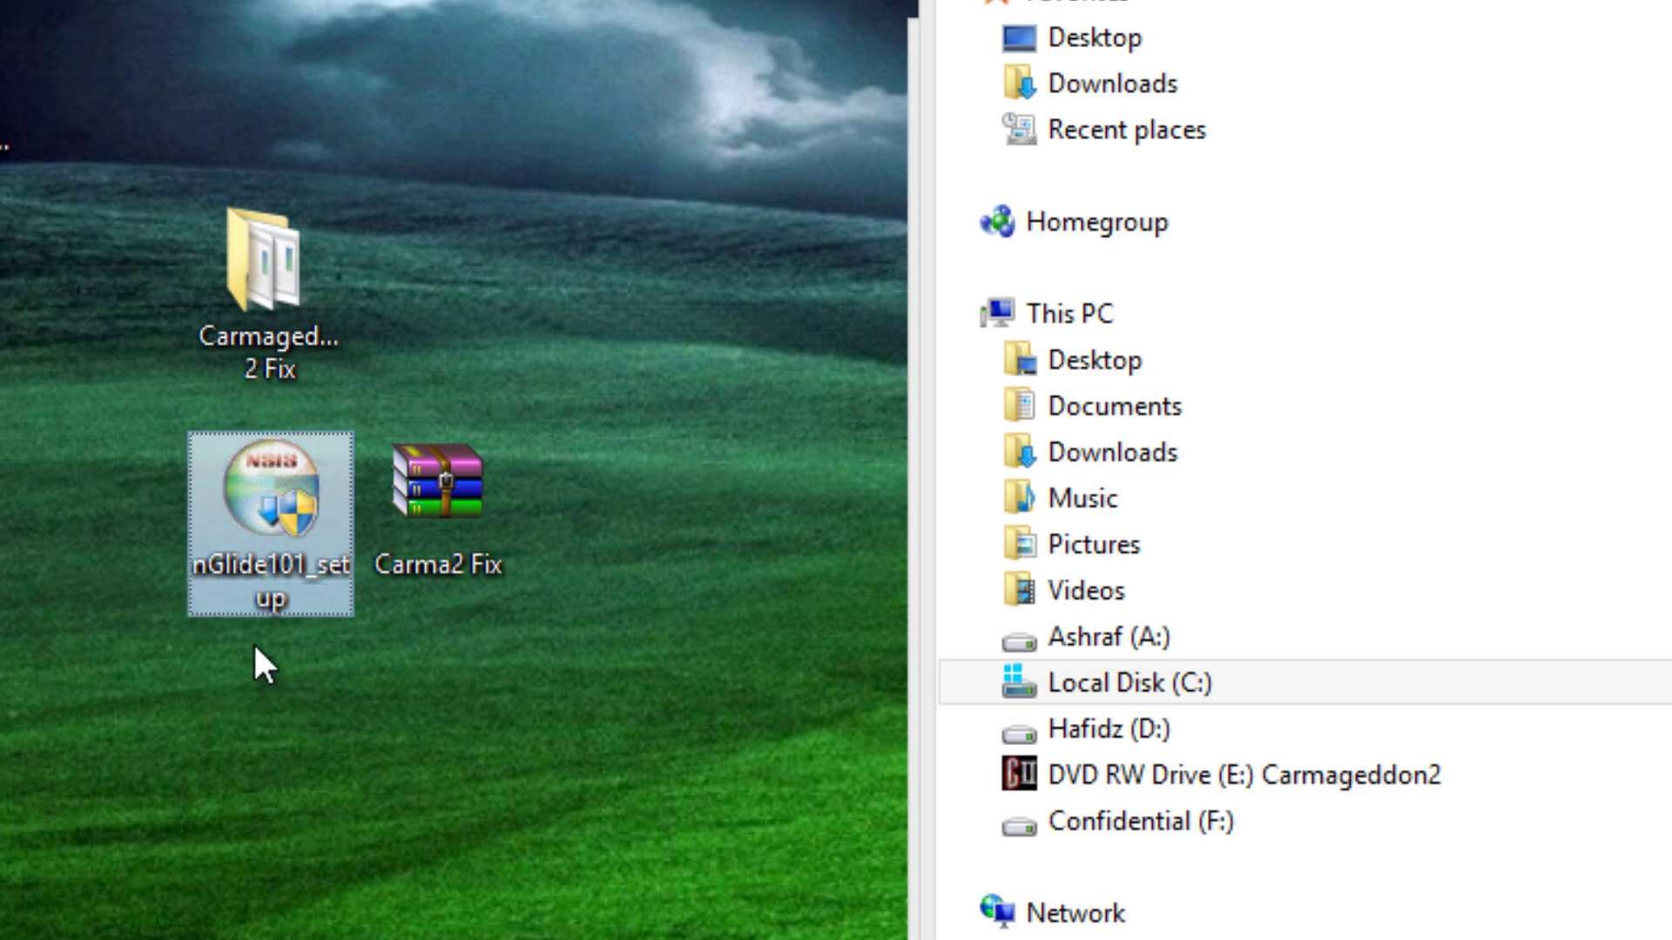
{"action": "double_click", "coordinate": [266, 599]}
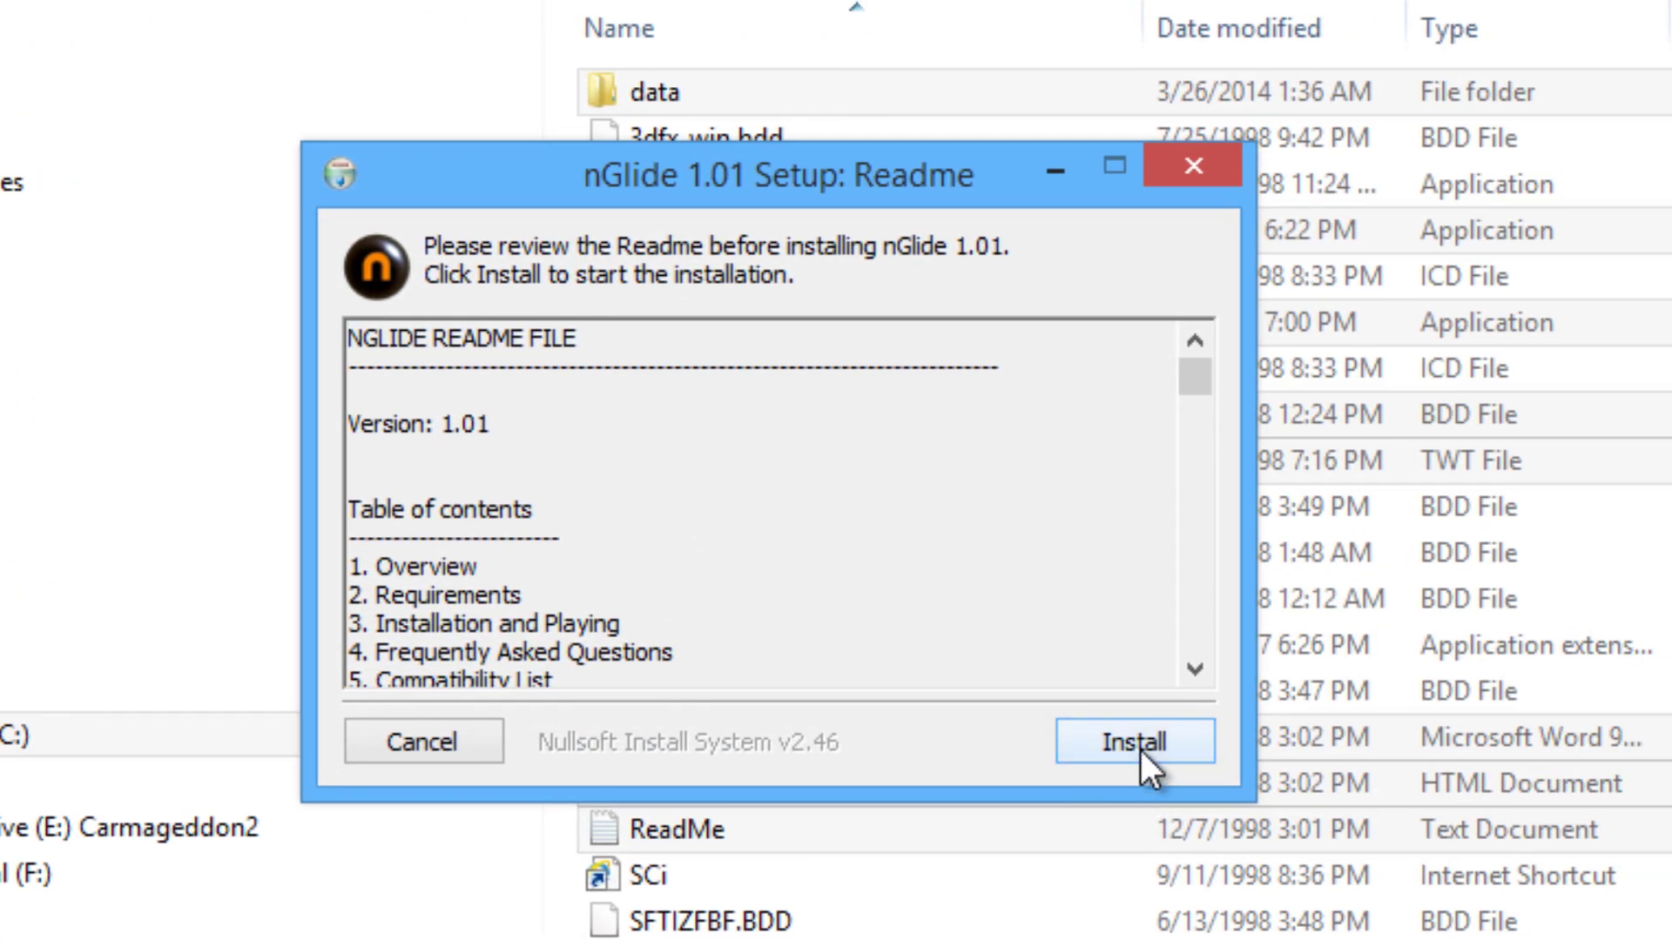
{"action": "left_click", "coordinate": [1140, 750]}
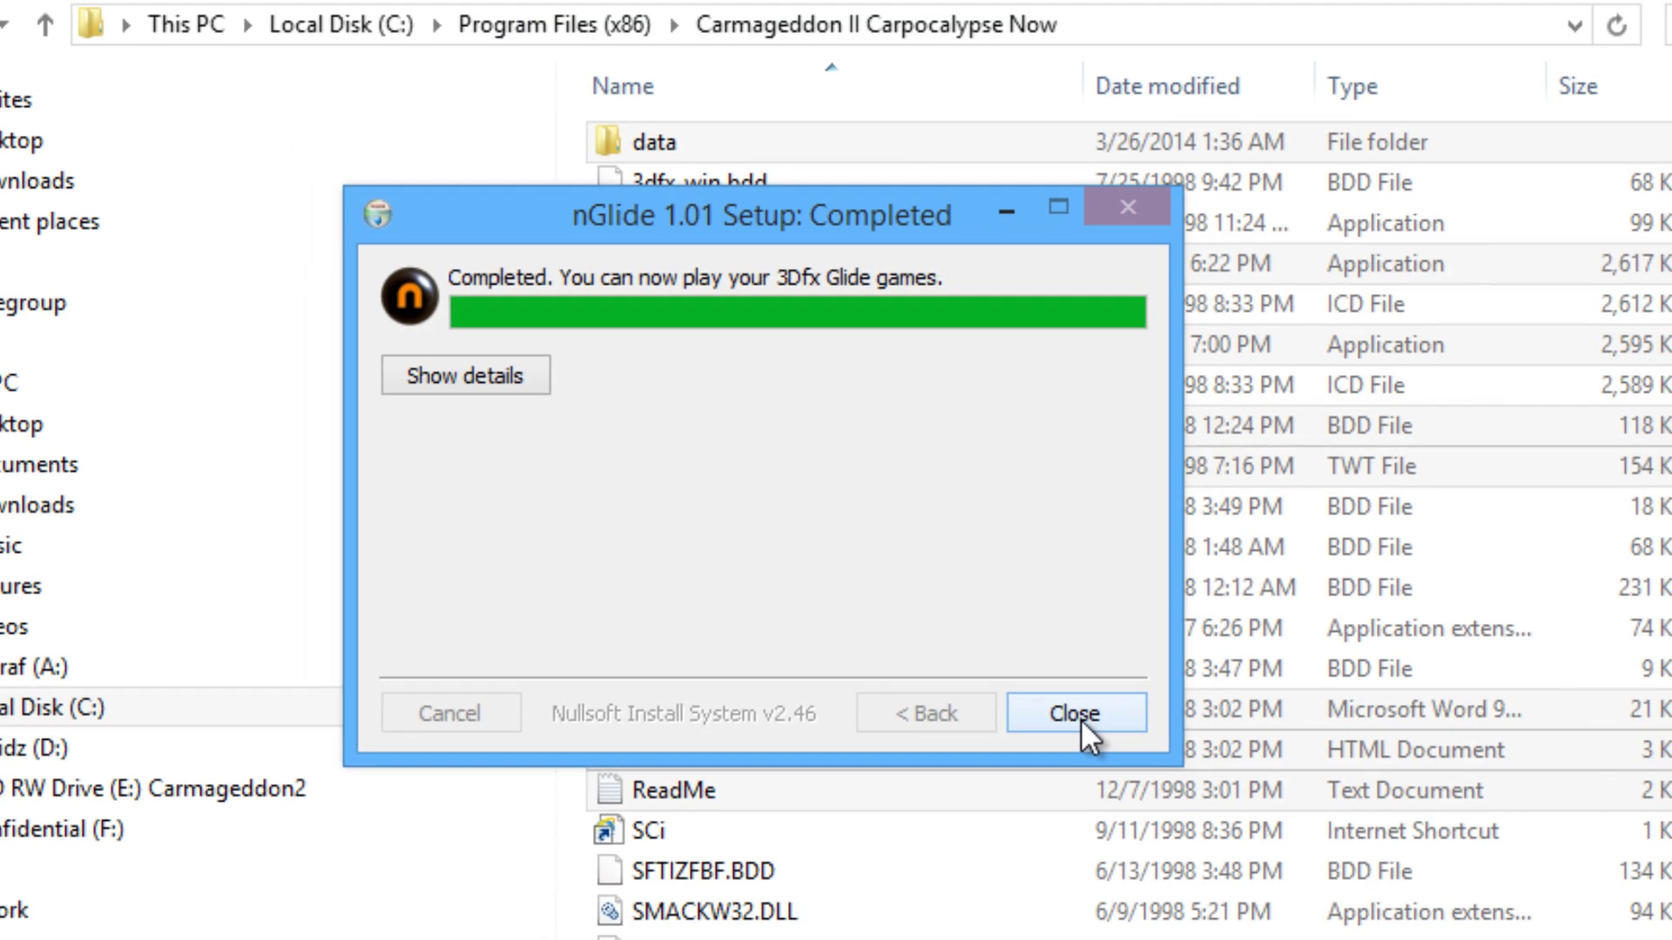
{"action": "left_click", "coordinate": [1141, 751]}
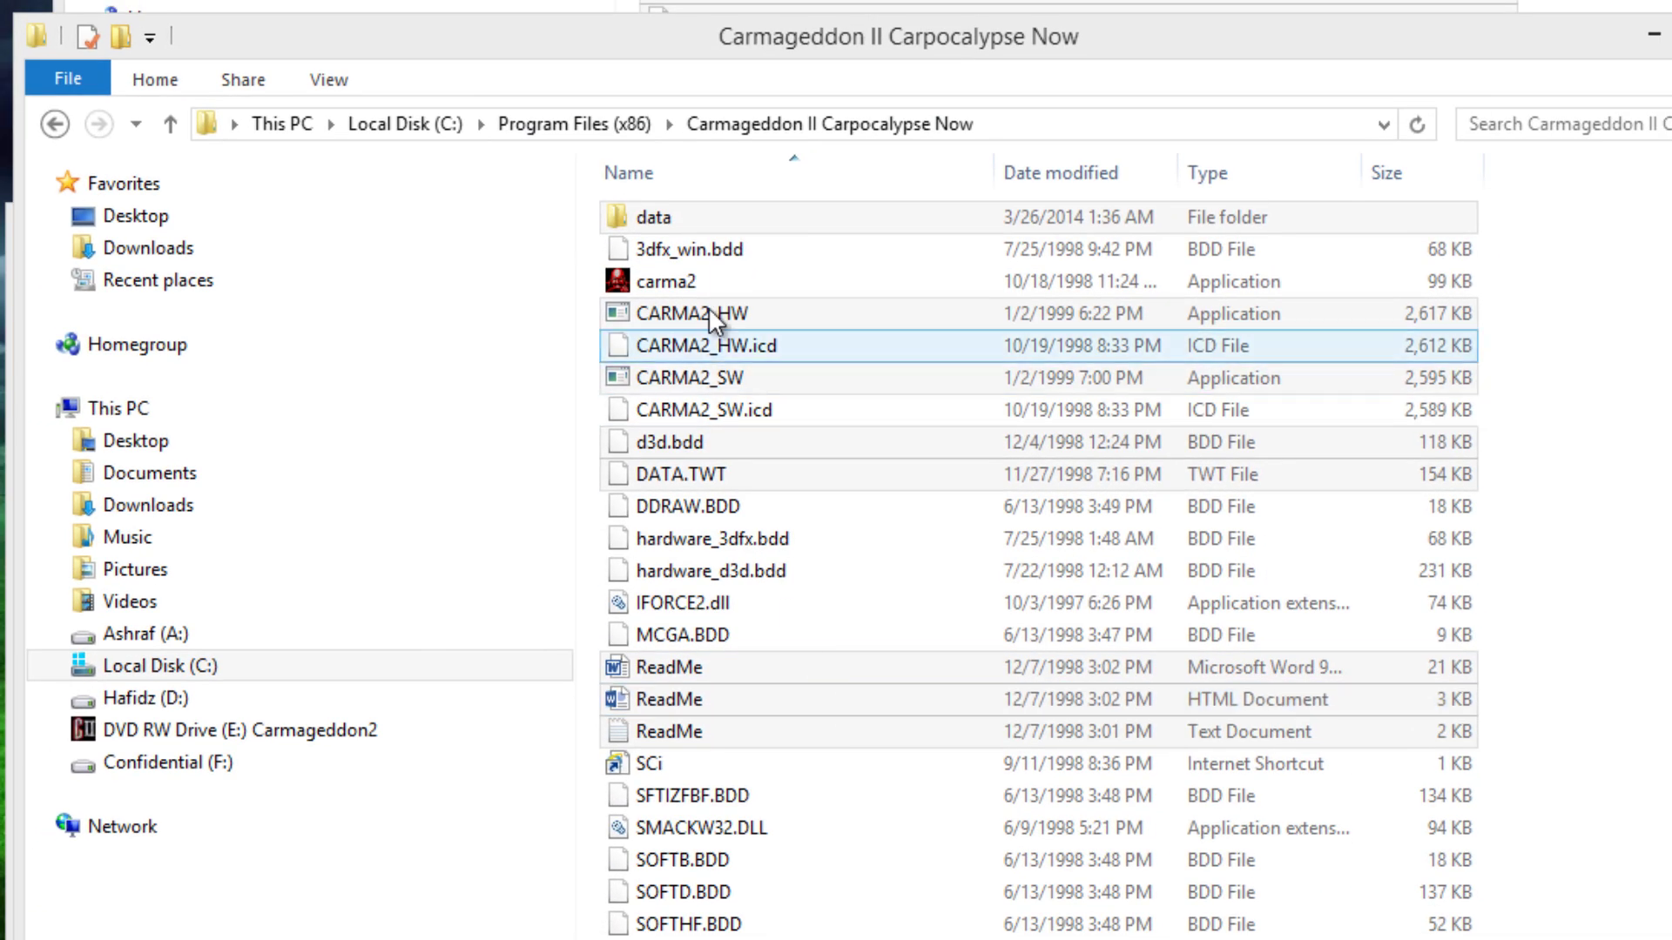
- Start carma2 from the game folder and choose the 3DFX (Glide) option in the launcher after trying Direct 3D
{"action": "double_click", "coordinate": [707, 290]}
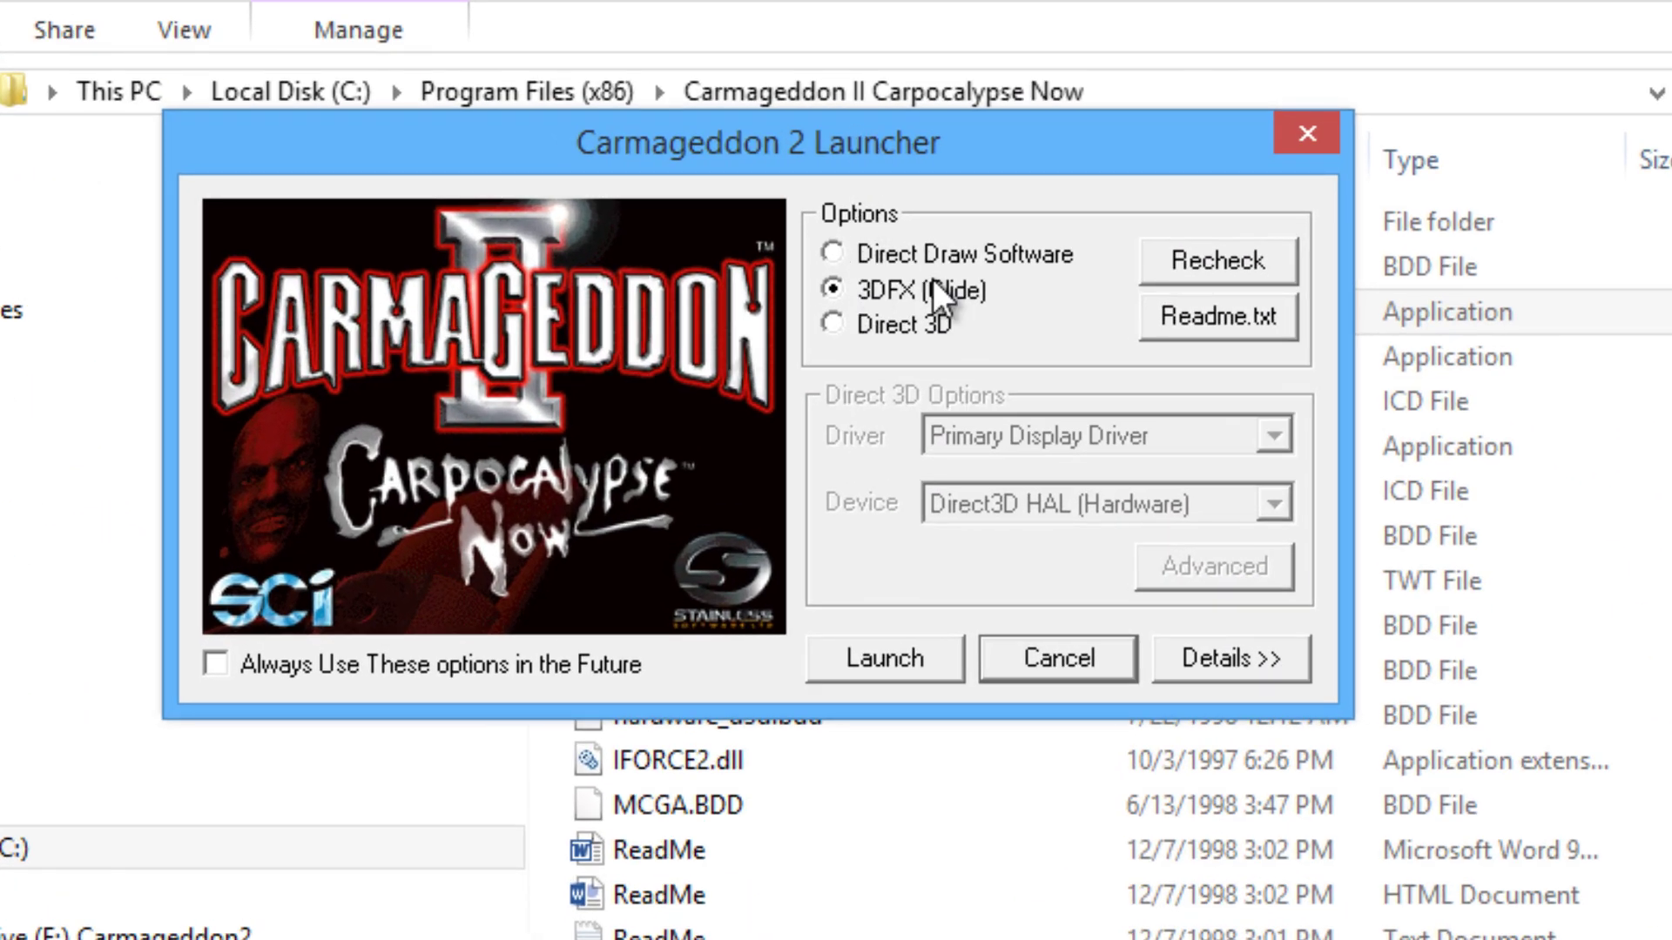
{"action": "left_click_drag", "start_coordinate": [932, 142], "coordinate": [1156, 485]}
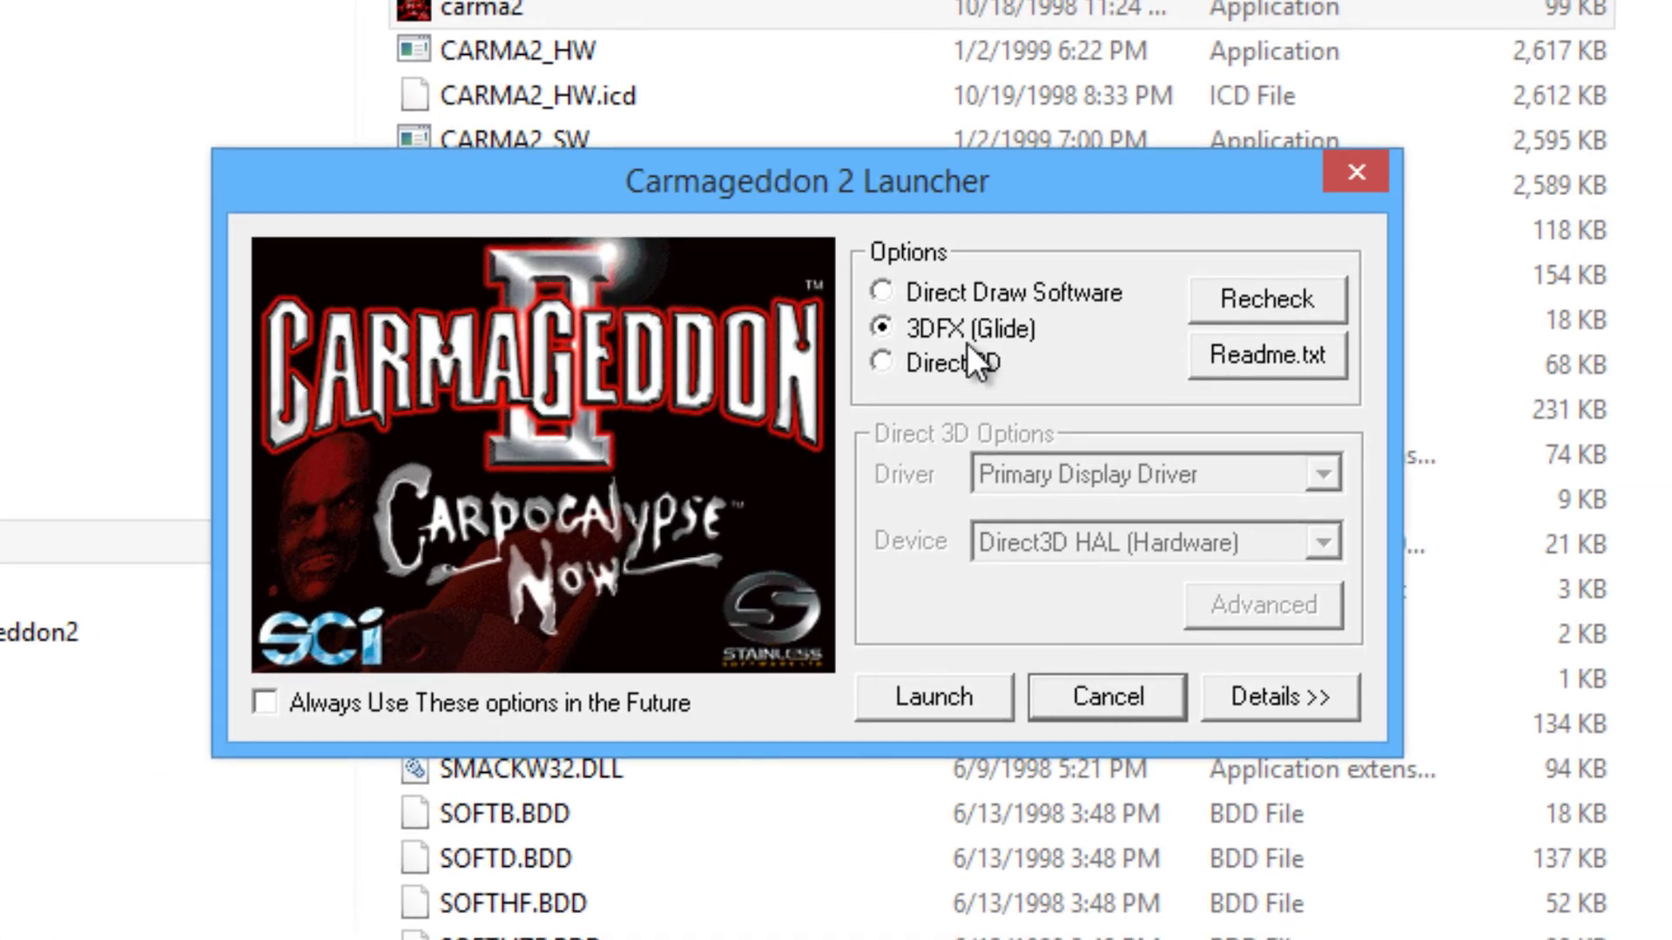
{"action": "left_click", "coordinate": [963, 350]}
{"action": "left_click", "coordinate": [924, 324]}
{"action": "left_click", "coordinate": [938, 363]}
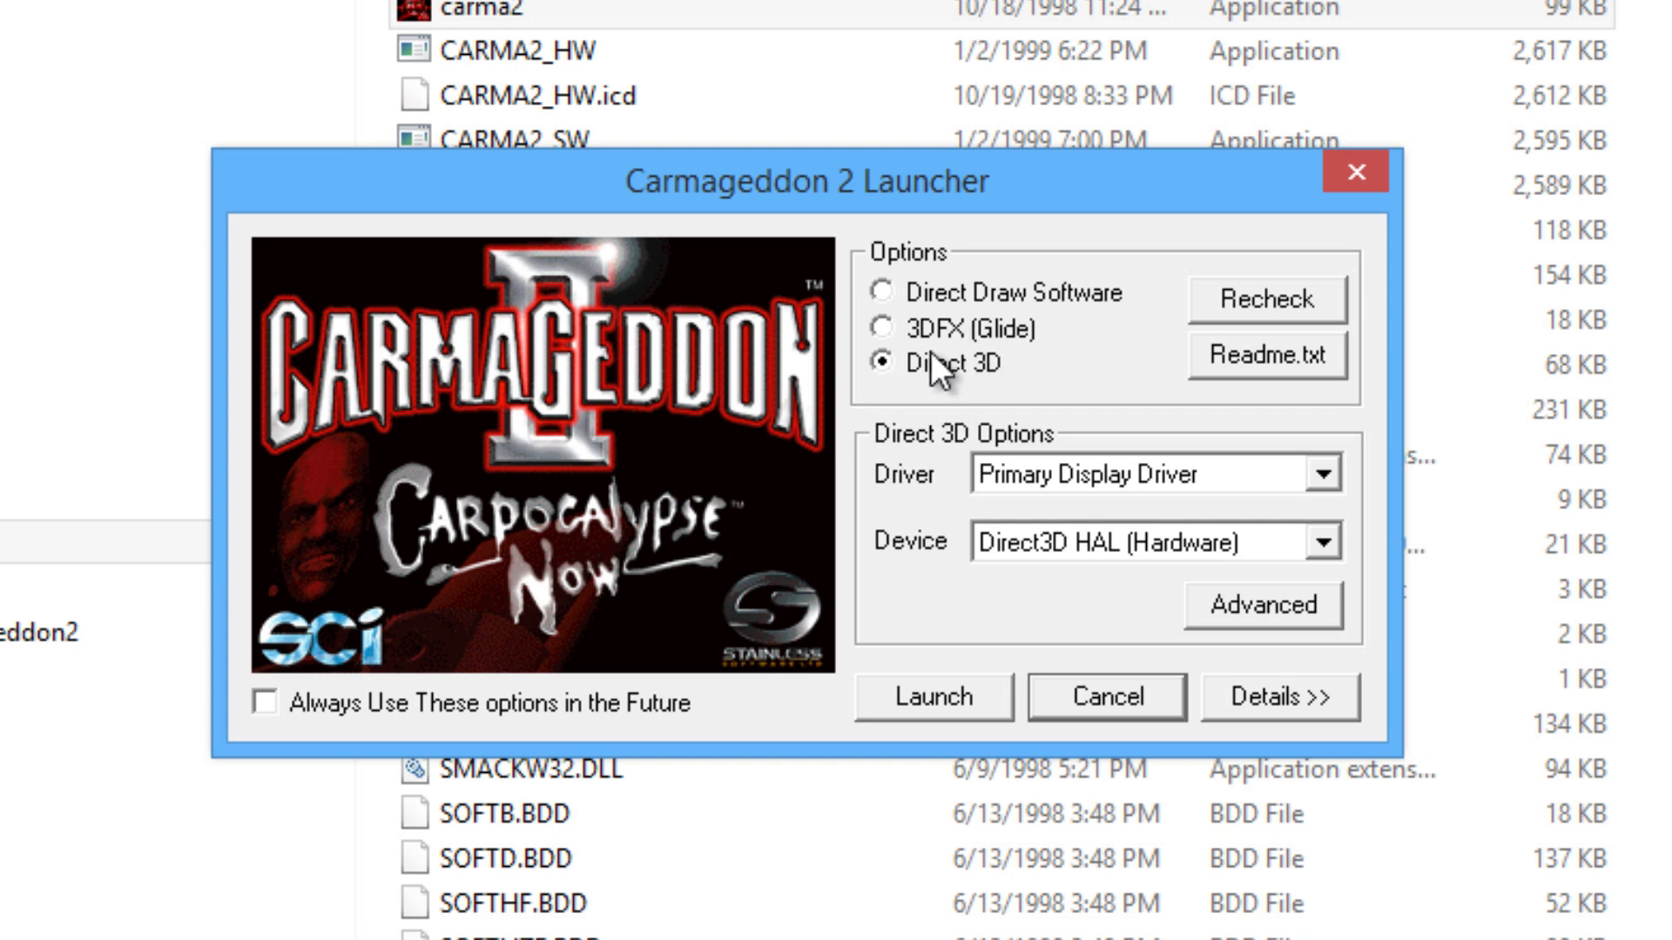
{"action": "left_click", "coordinate": [923, 330]}
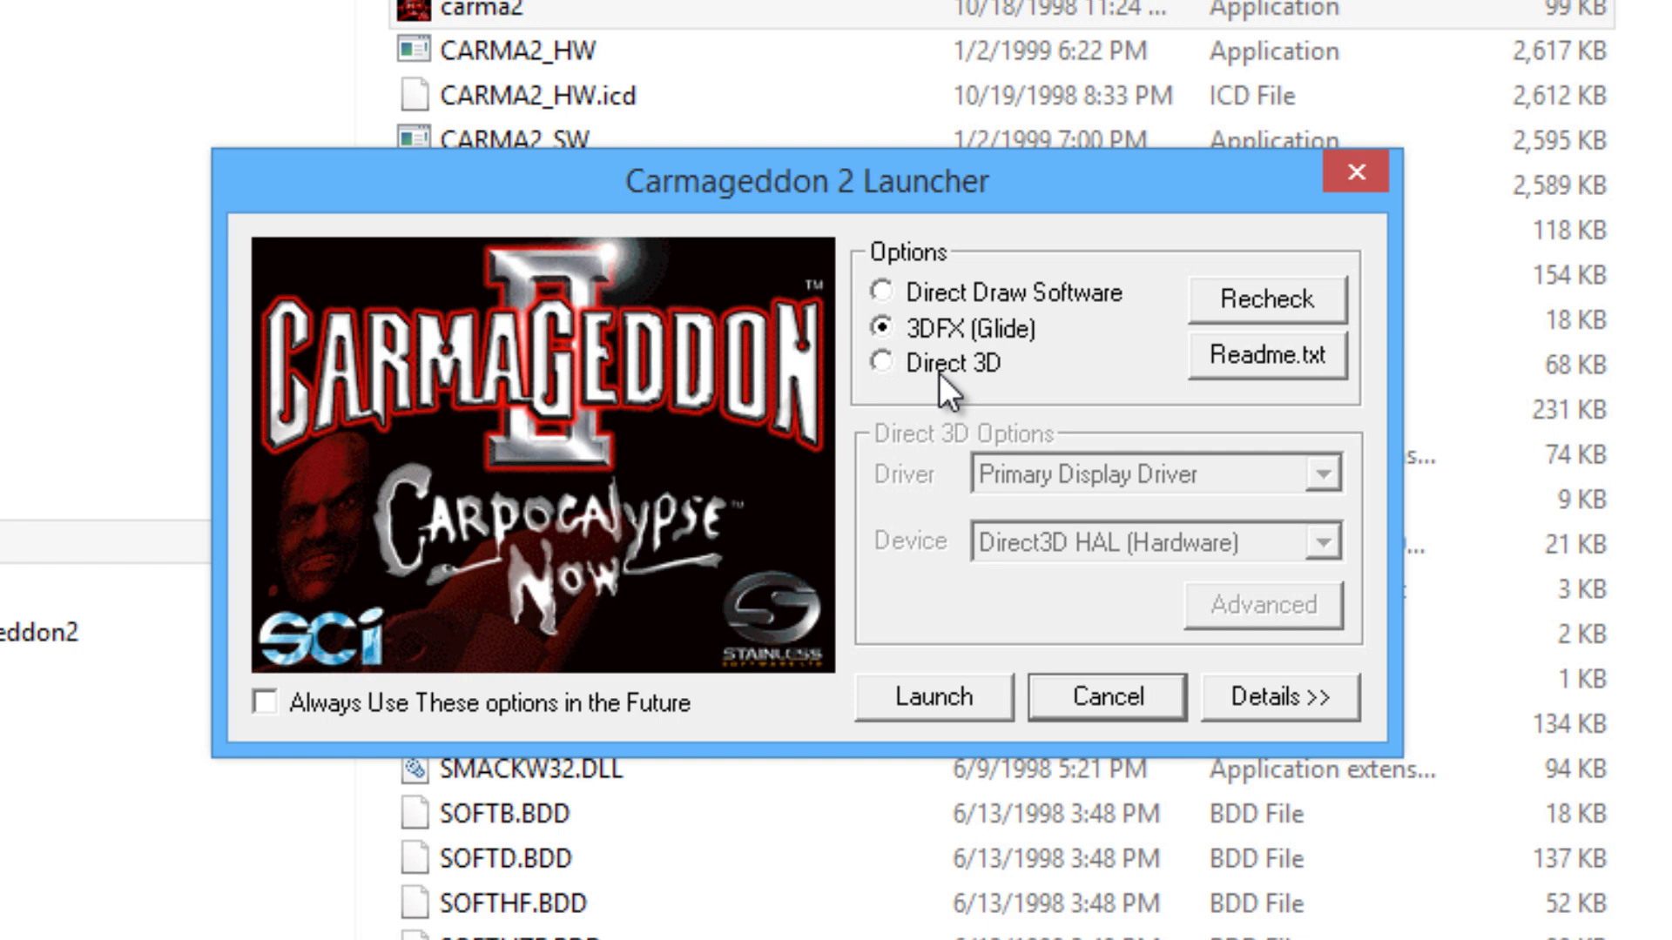
- Move the Carmageddon 2 Launcher window down to uncover the CARMA2_HW and CARMA2_SW files
{"action": "left_click", "coordinate": [1057, 703]}
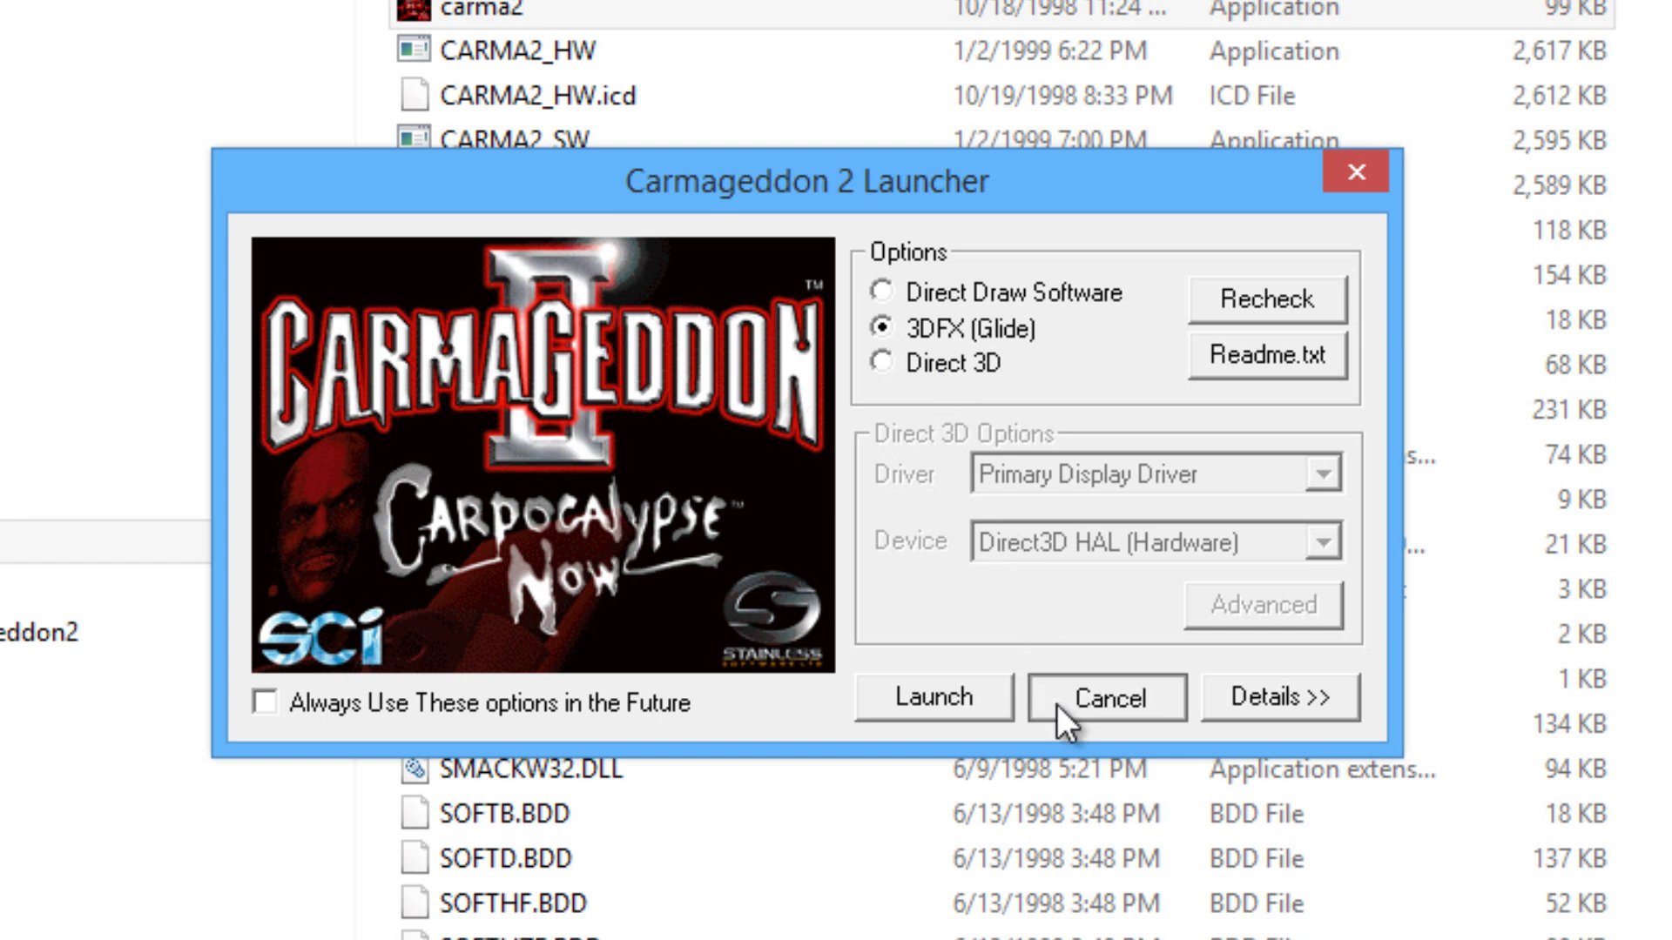
{"action": "left_click_drag", "start_coordinate": [1057, 704], "coordinate": [1017, 535]}
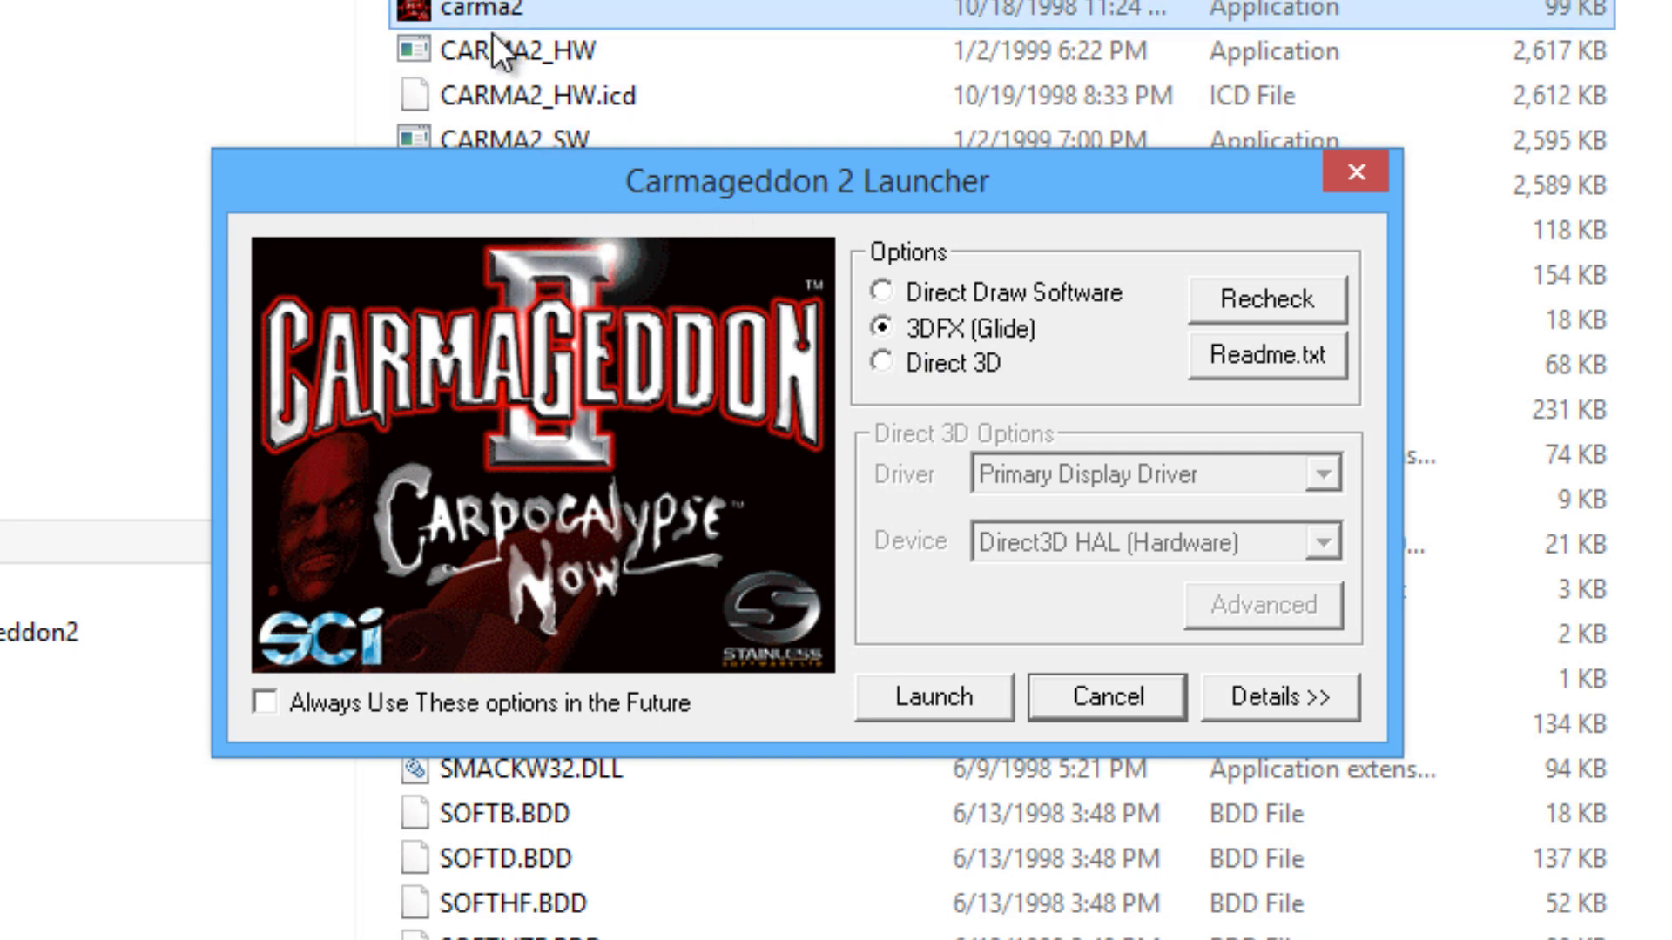
{"action": "left_click_drag", "start_coordinate": [764, 206], "coordinate": [799, 296]}
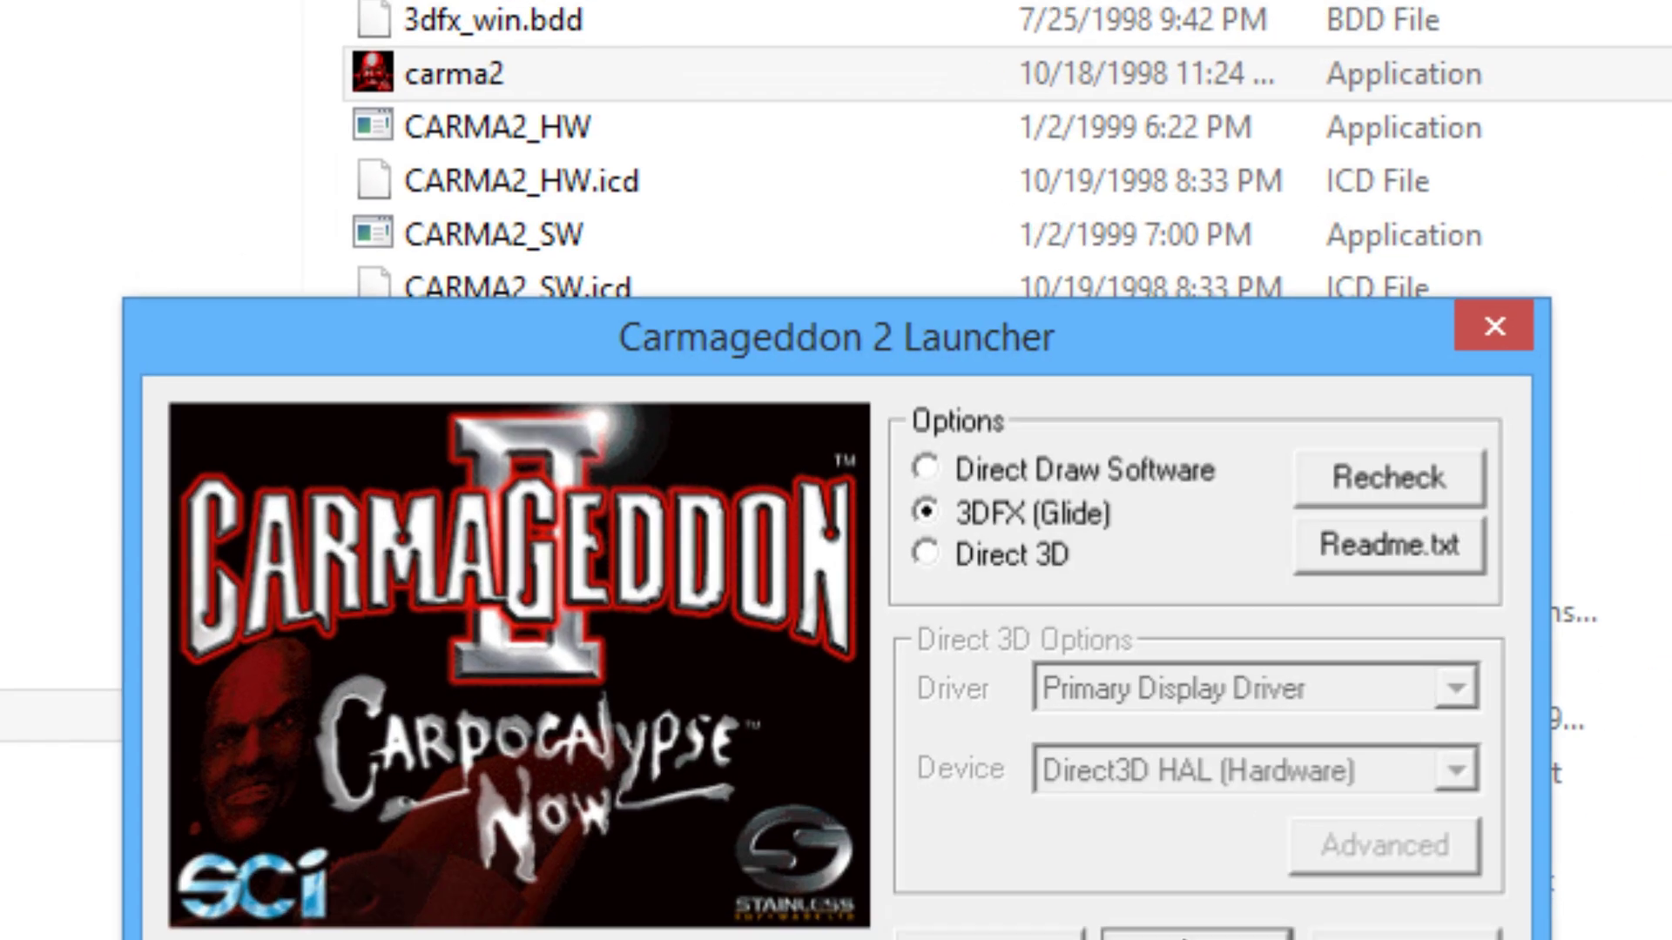
- In the game's graphics options, set scenery pop-up to Distant, shadows to All Cars and sound detail to Full
{"action": "left_click", "coordinate": [1090, 736]}
{"action": "left_click", "coordinate": [583, 365]}
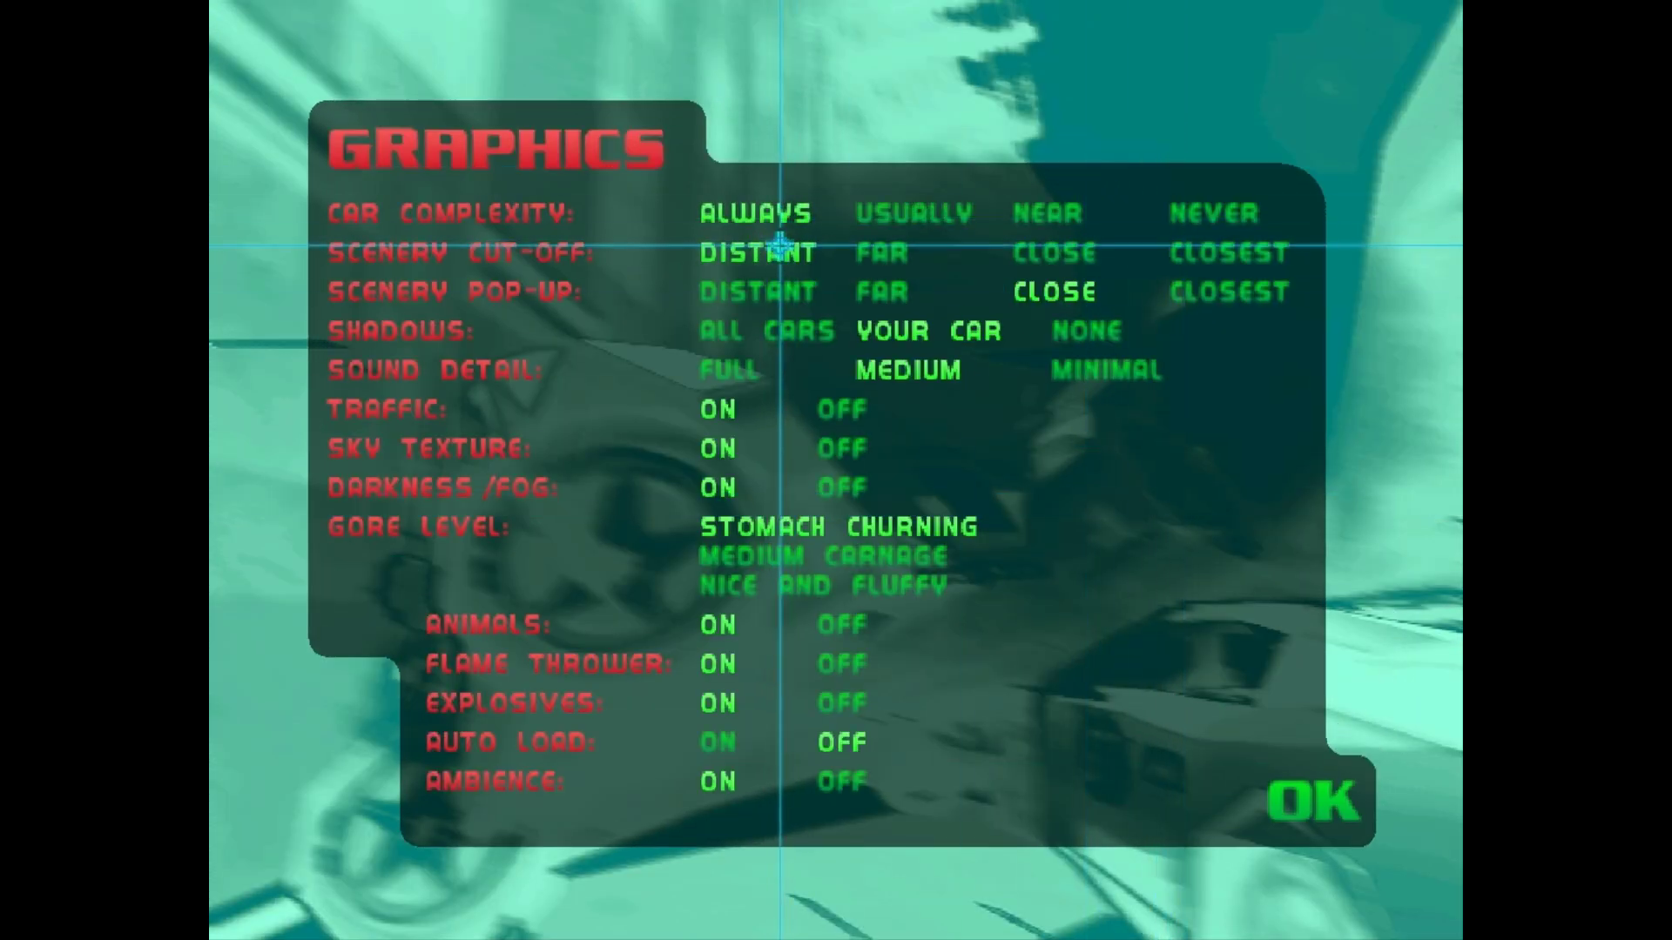
{"action": "left_click", "coordinate": [763, 293]}
{"action": "left_click", "coordinate": [768, 331]}
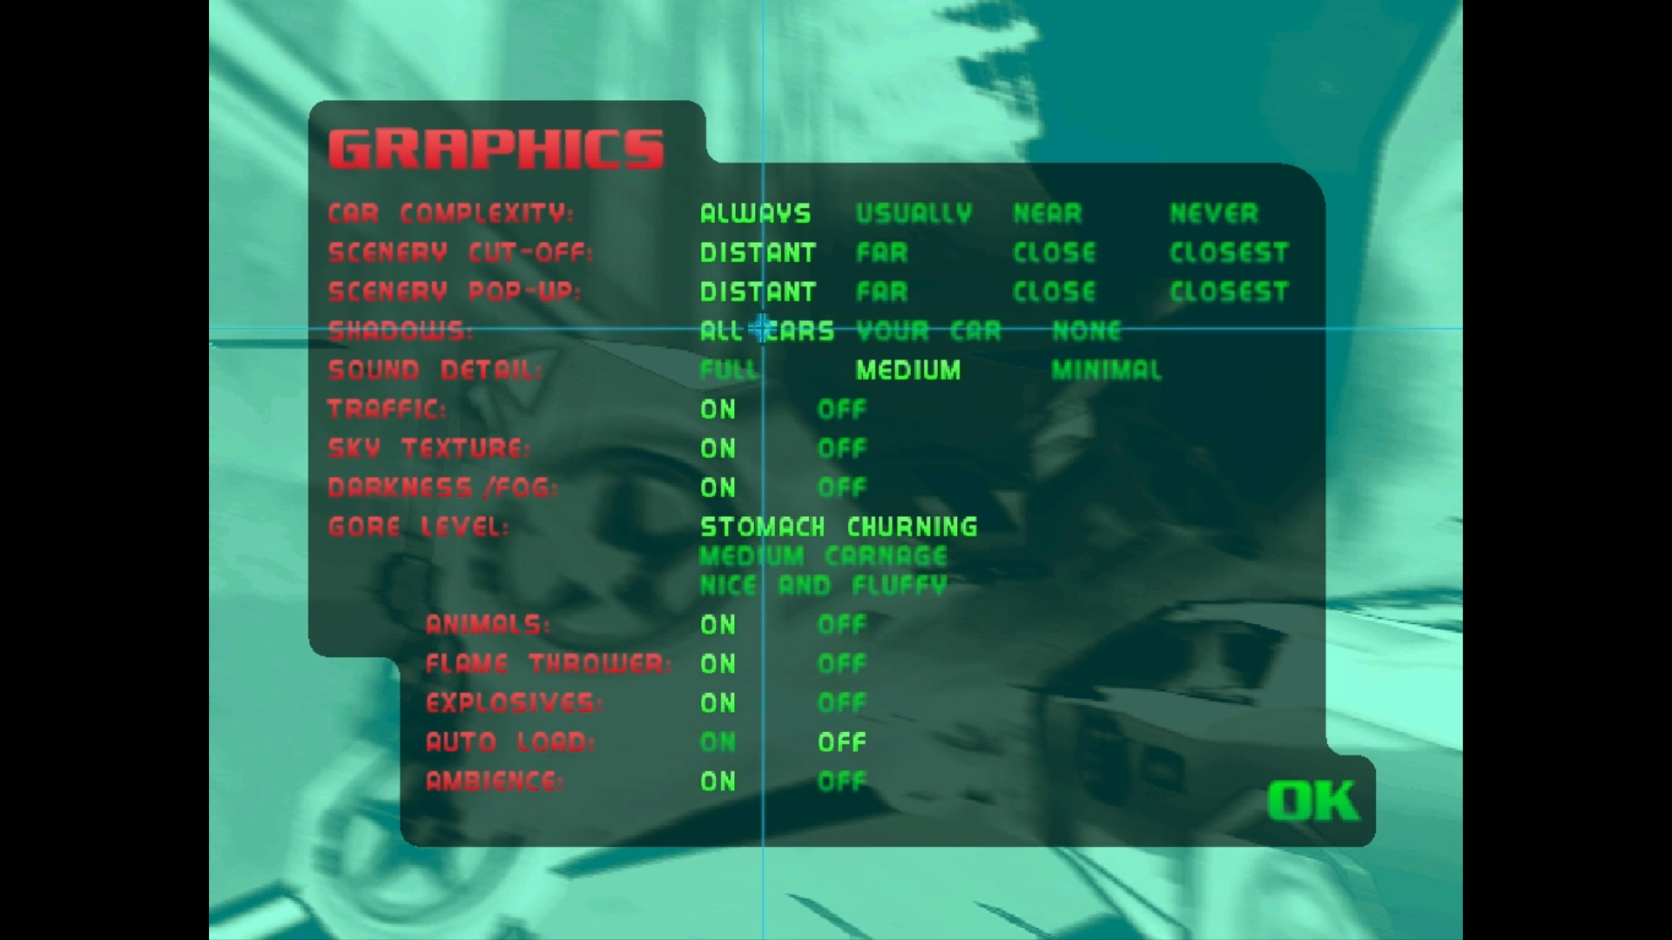
{"action": "left_click", "coordinate": [728, 370]}
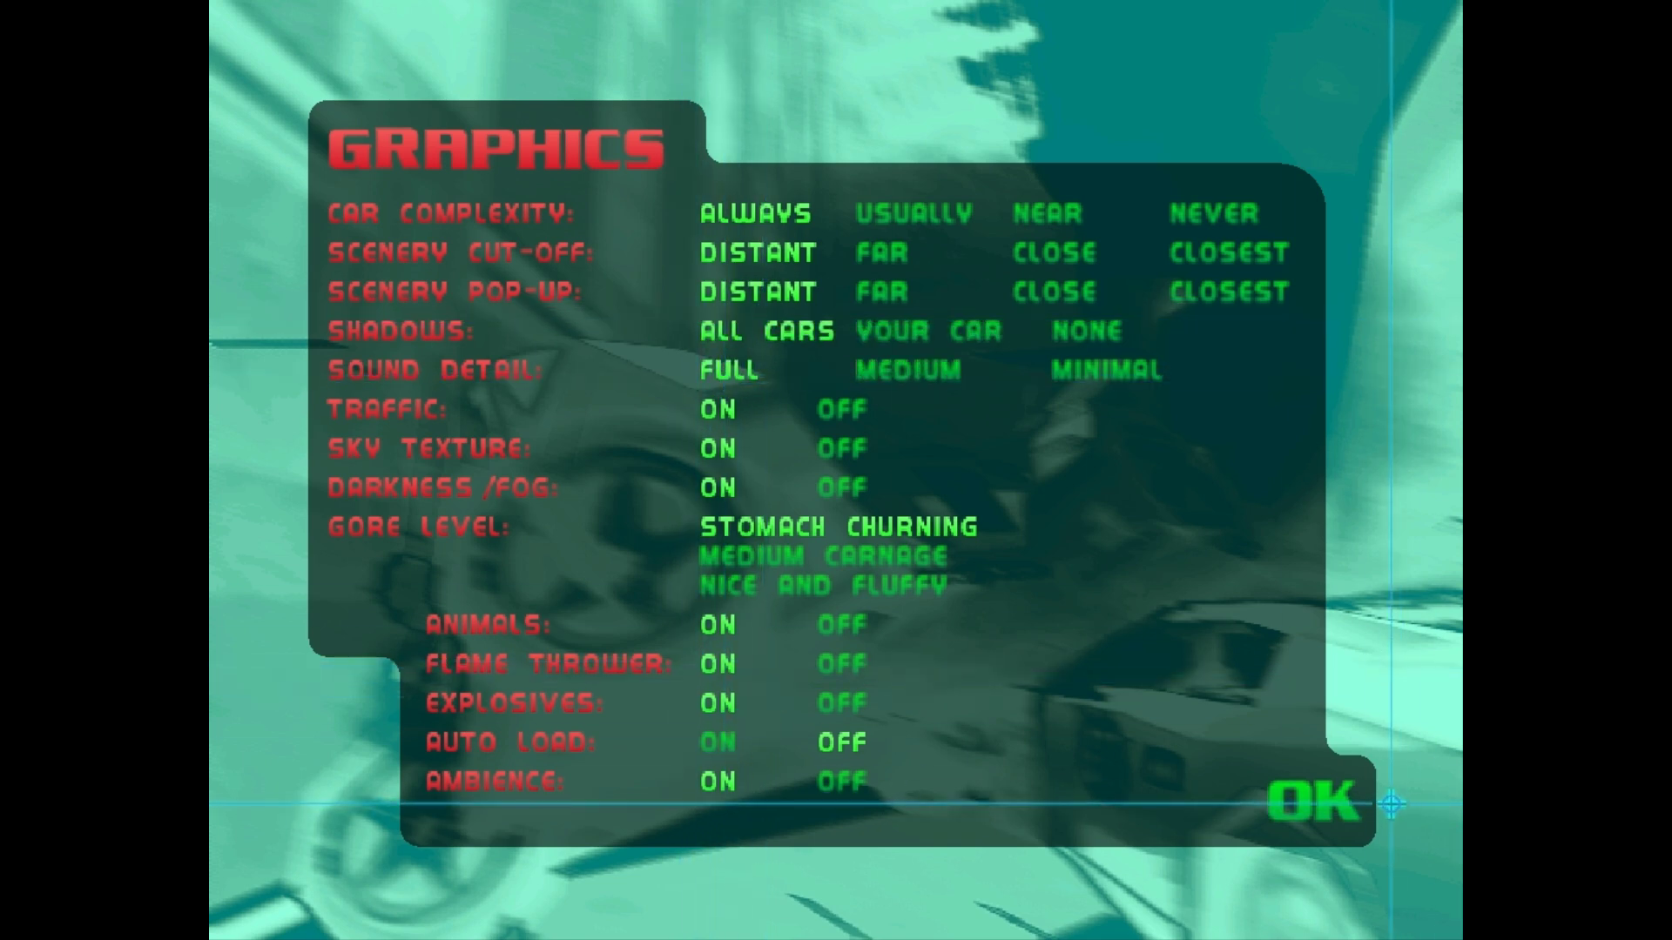
- Accept the graphics settings, close the options and start the single-player Nice Beaver race with the Eagle 3
{"action": "left_click", "coordinate": [1341, 795]}
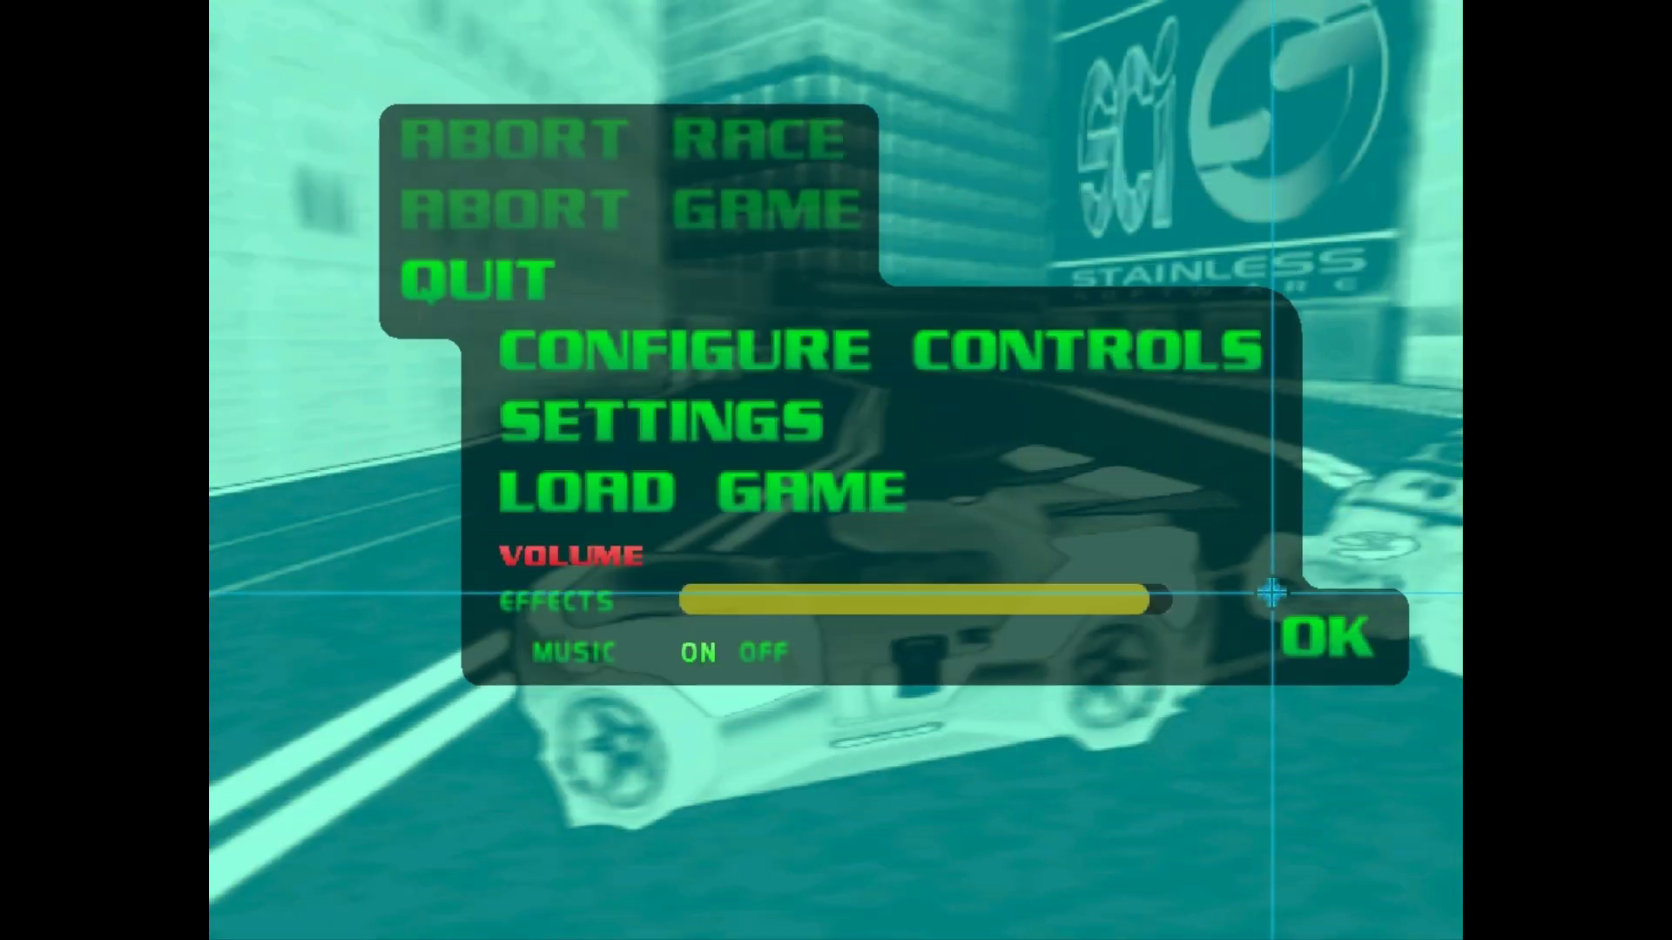
{"action": "left_click", "coordinate": [1314, 635]}
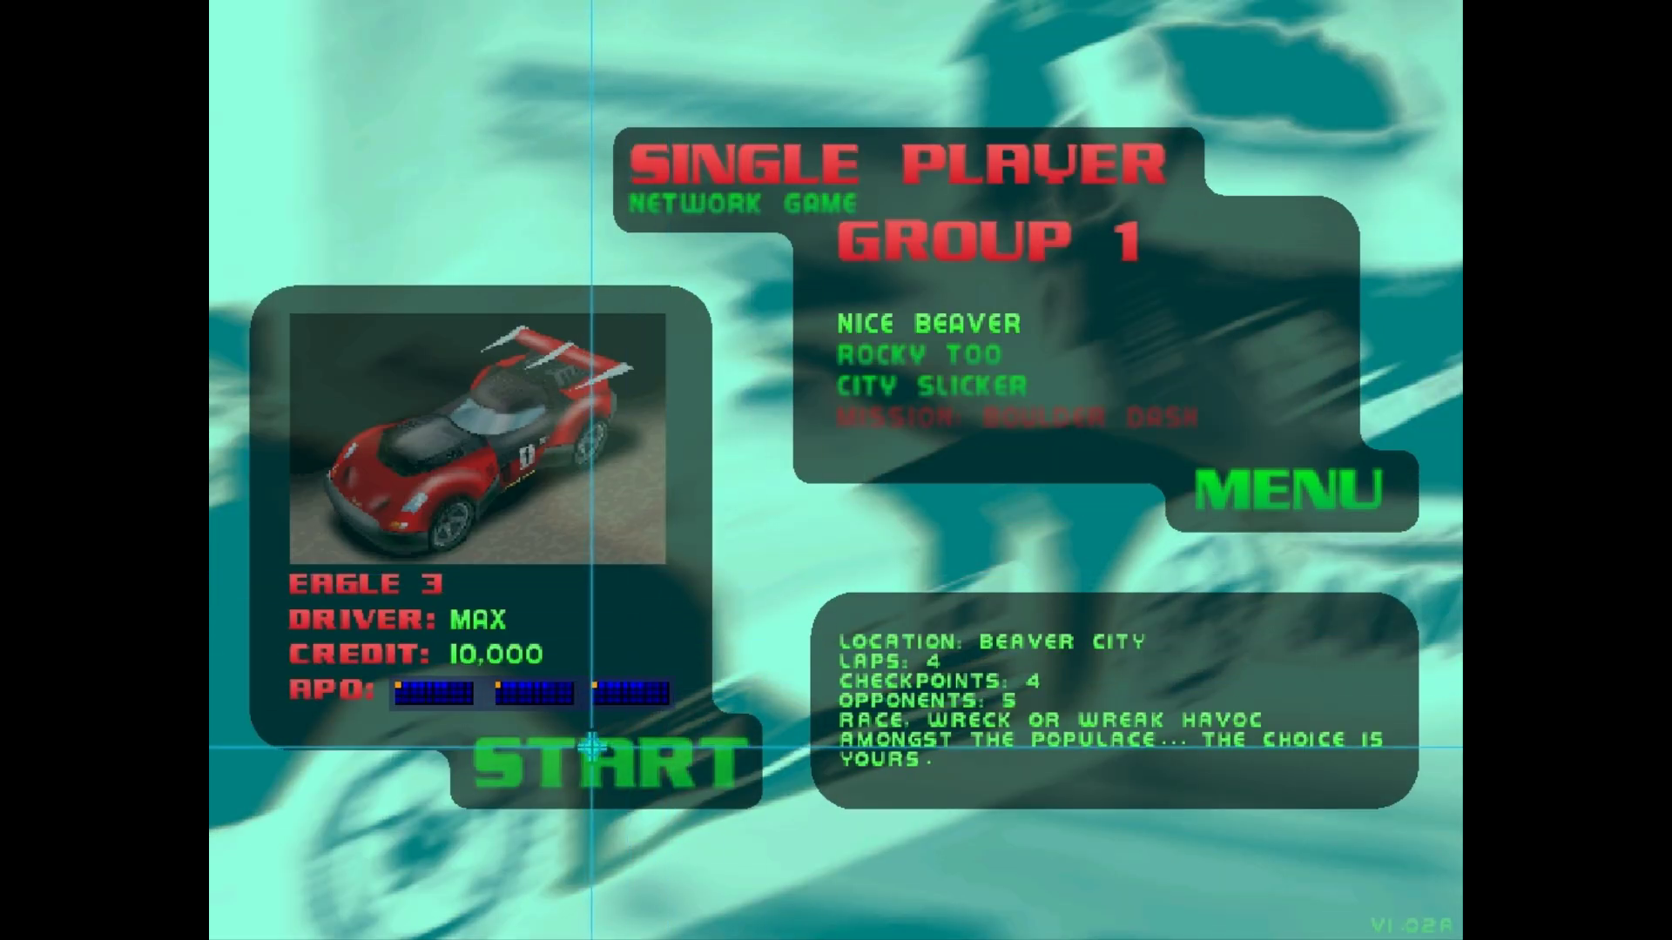
{"action": "left_click", "coordinate": [627, 571]}
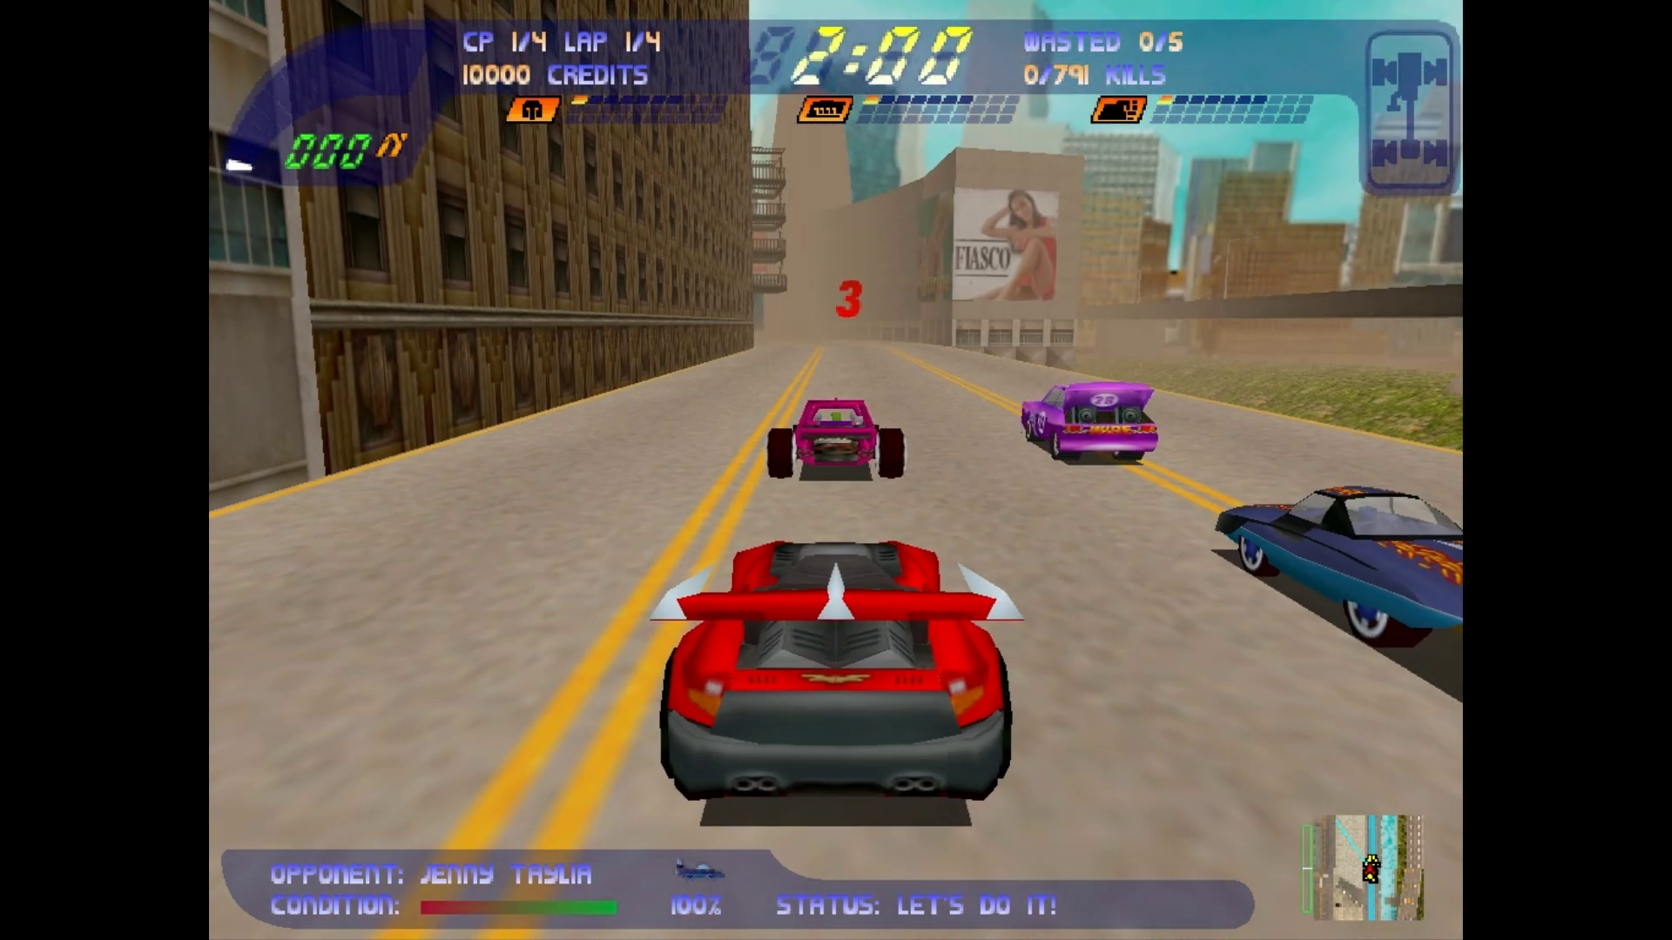
- Test-drive the Eagle 3 through the Beaver City streets and leave the game for the desktop
{"action": "key", "text": "Up"}
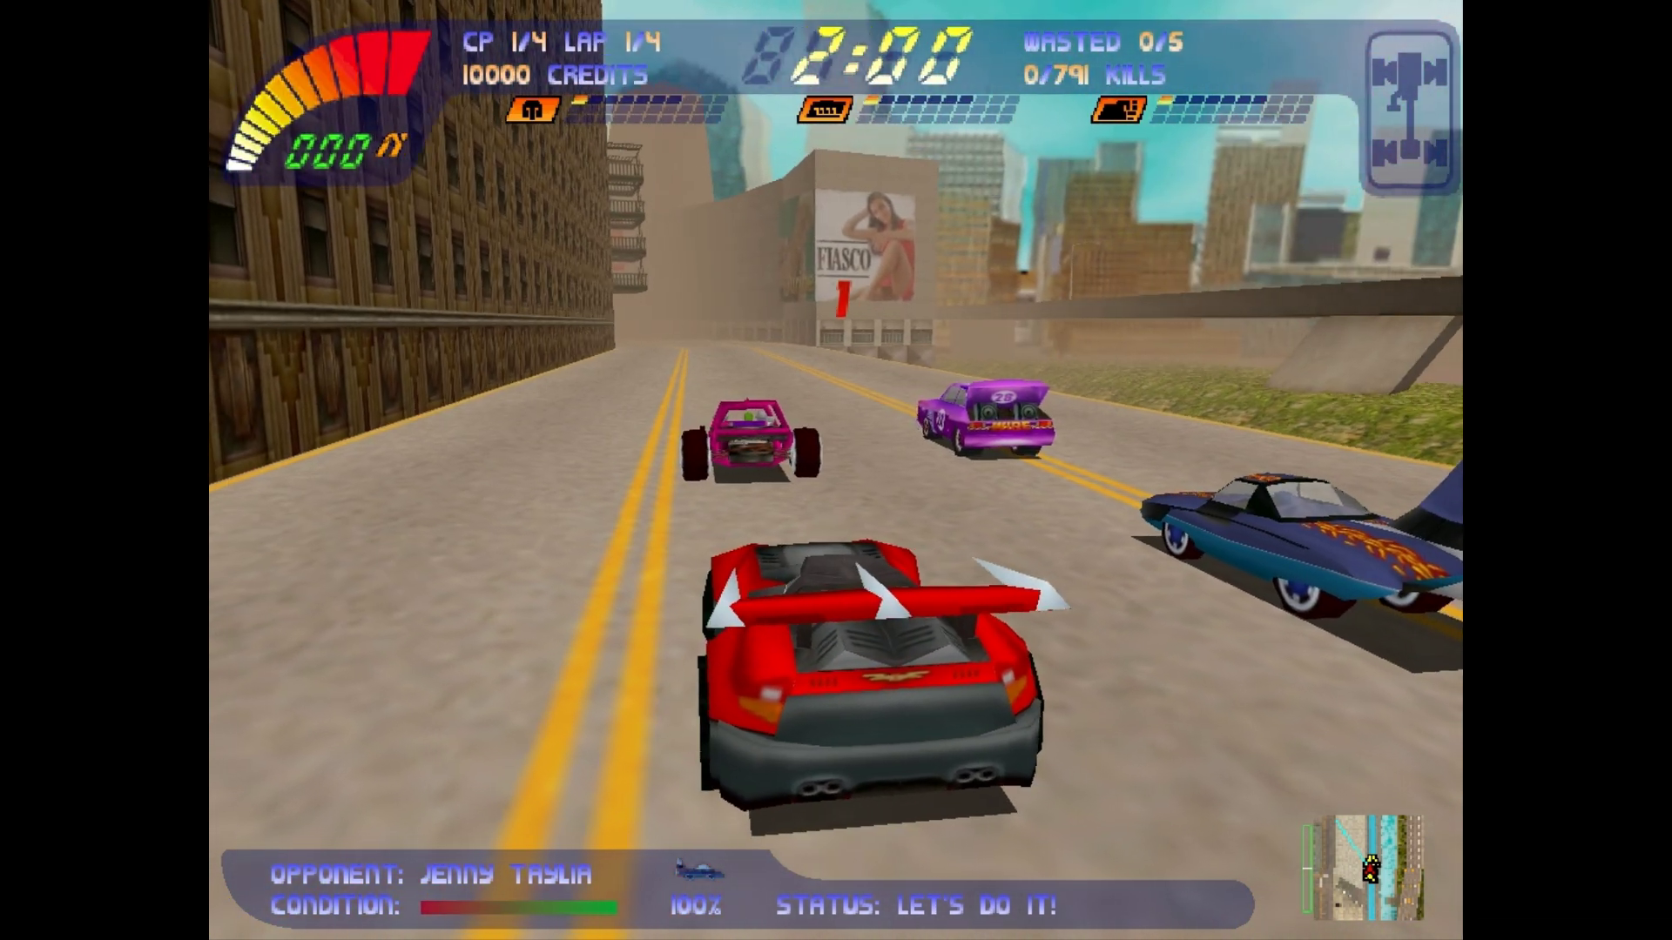
{"action": "key", "text": "Up"}
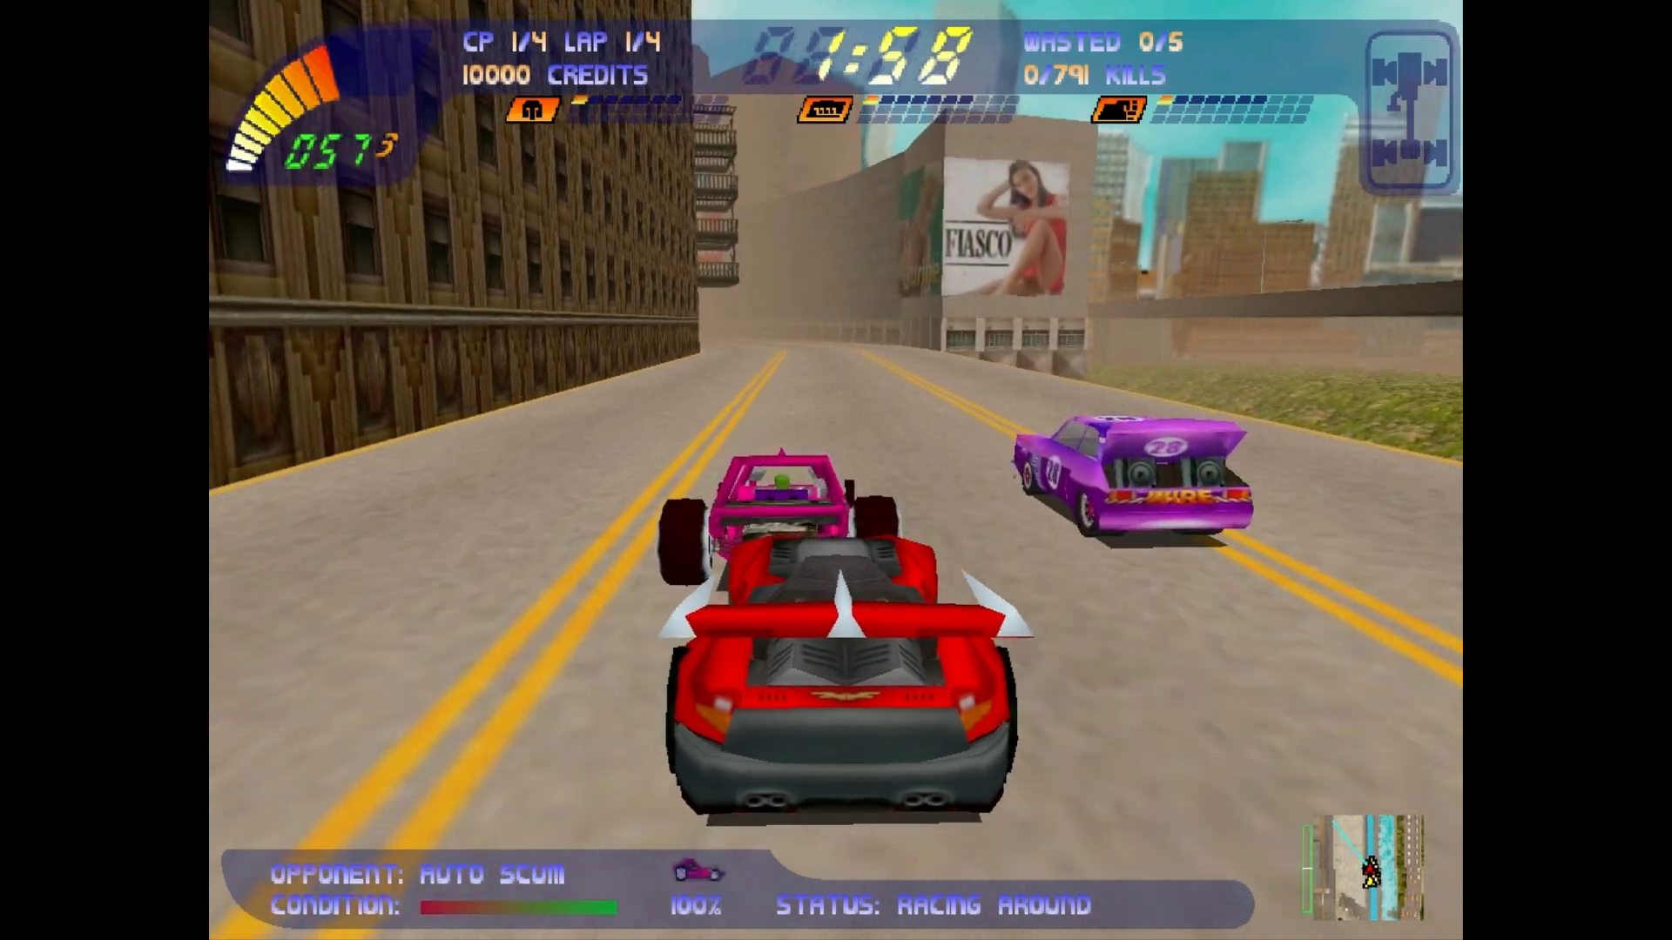
{"action": "key", "text": "Up"}
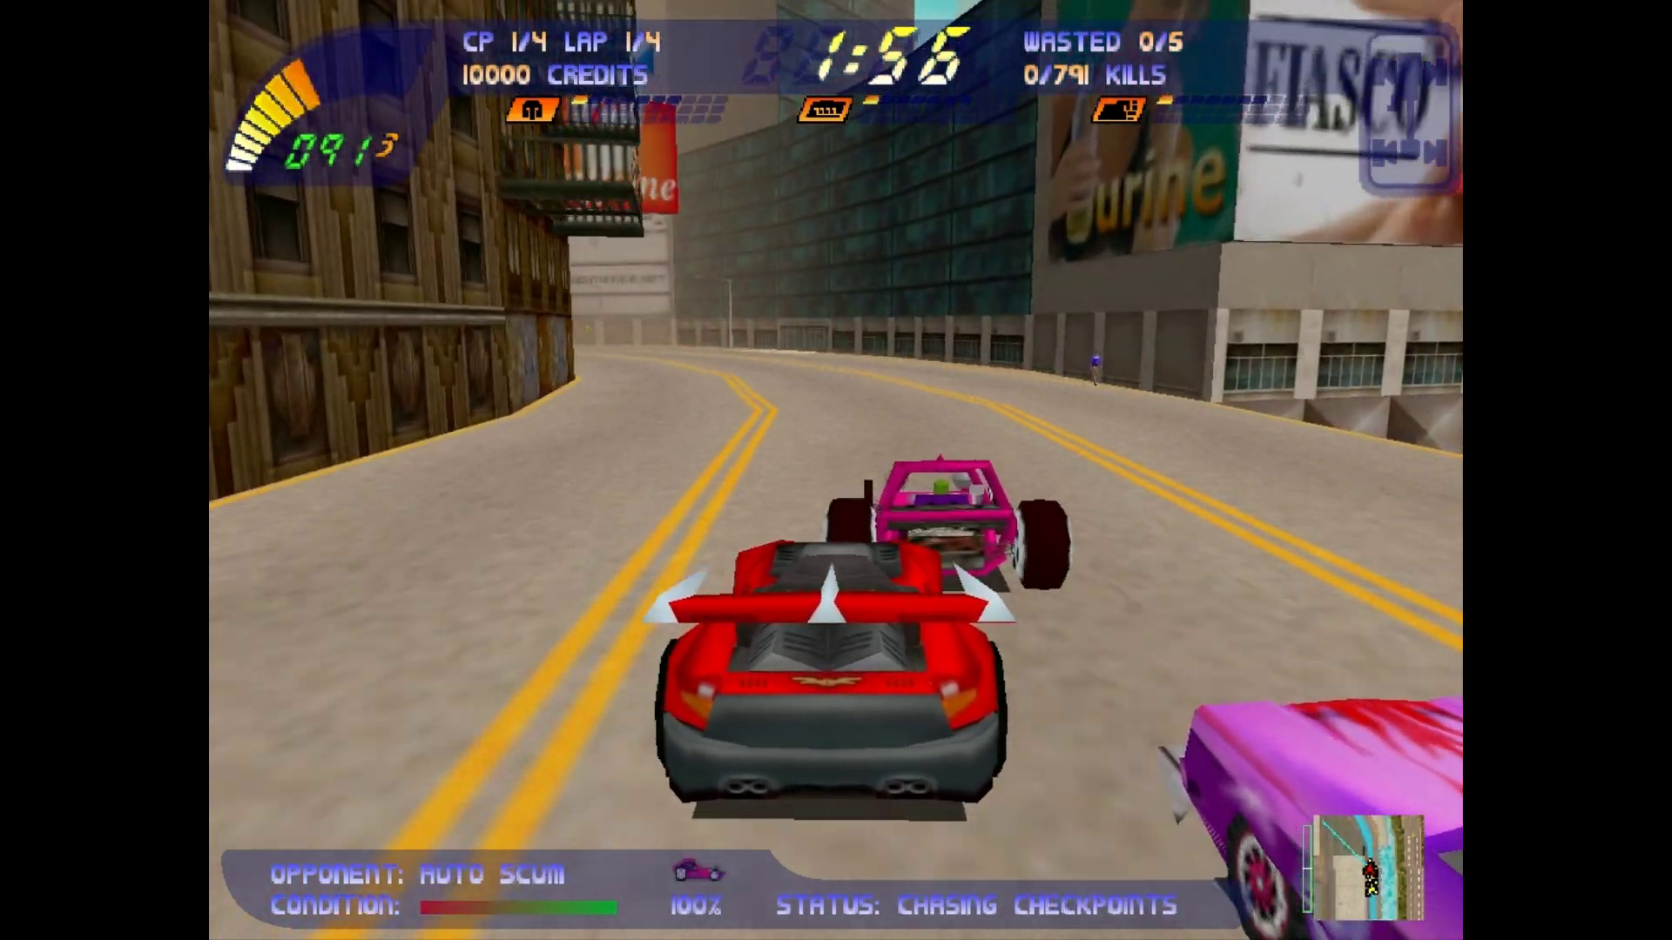
{"action": "key", "text": "Up"}
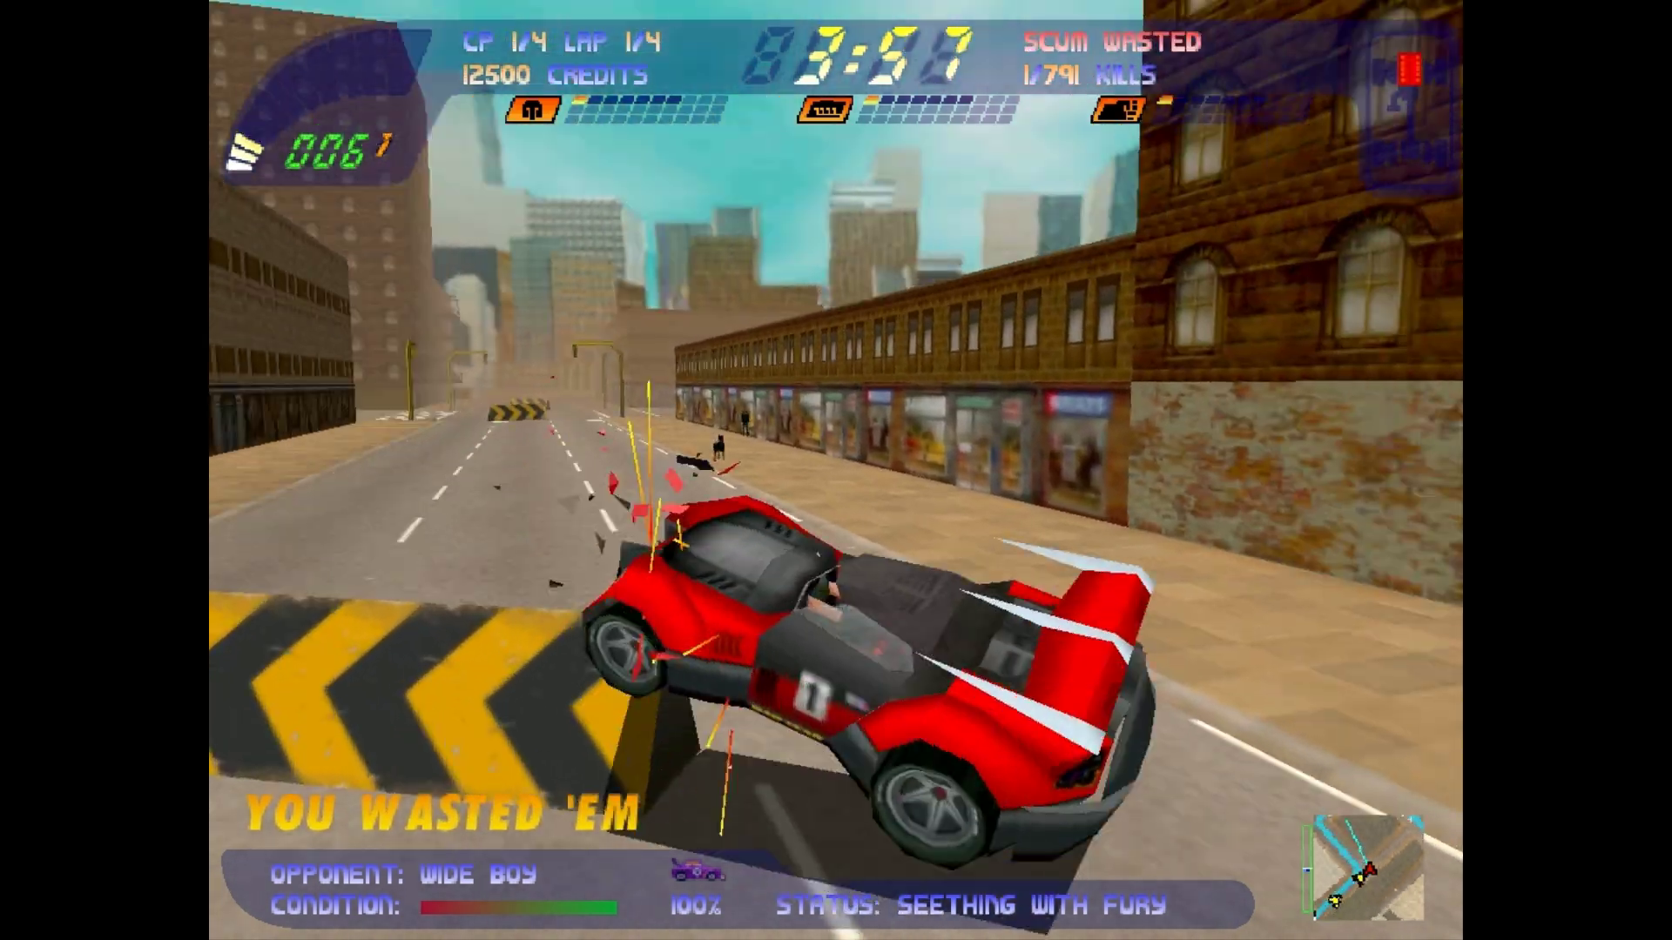
{"action": "key", "text": "Up"}
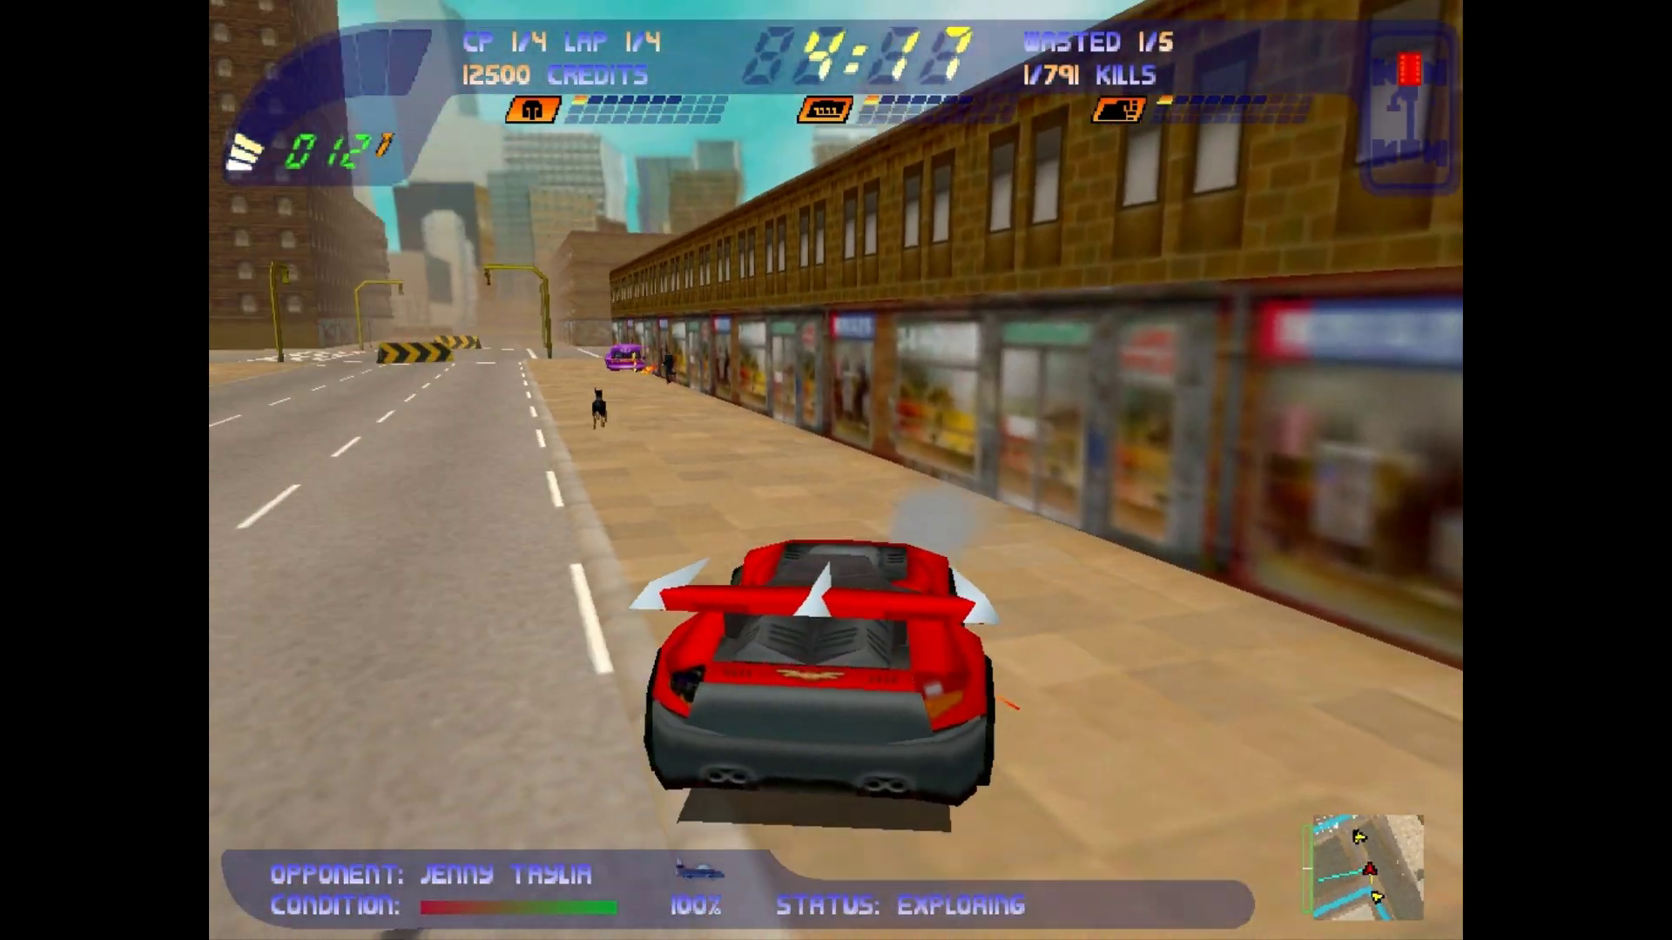
{"action": "key", "text": "Up"}
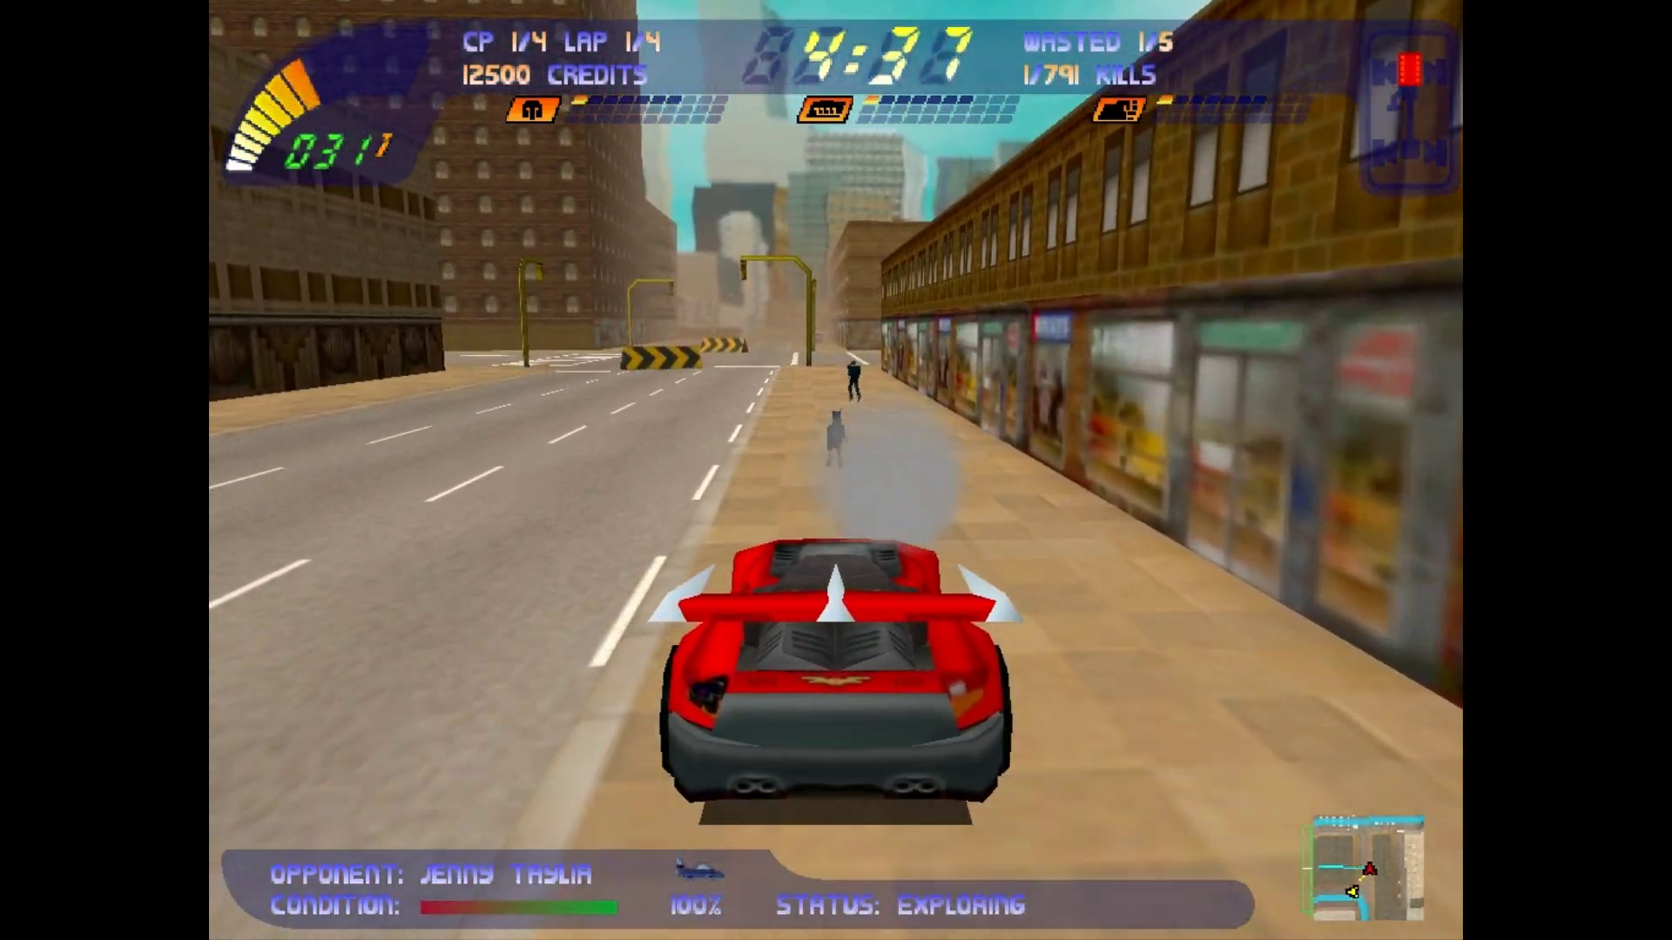
{"action": "key", "text": "Up"}
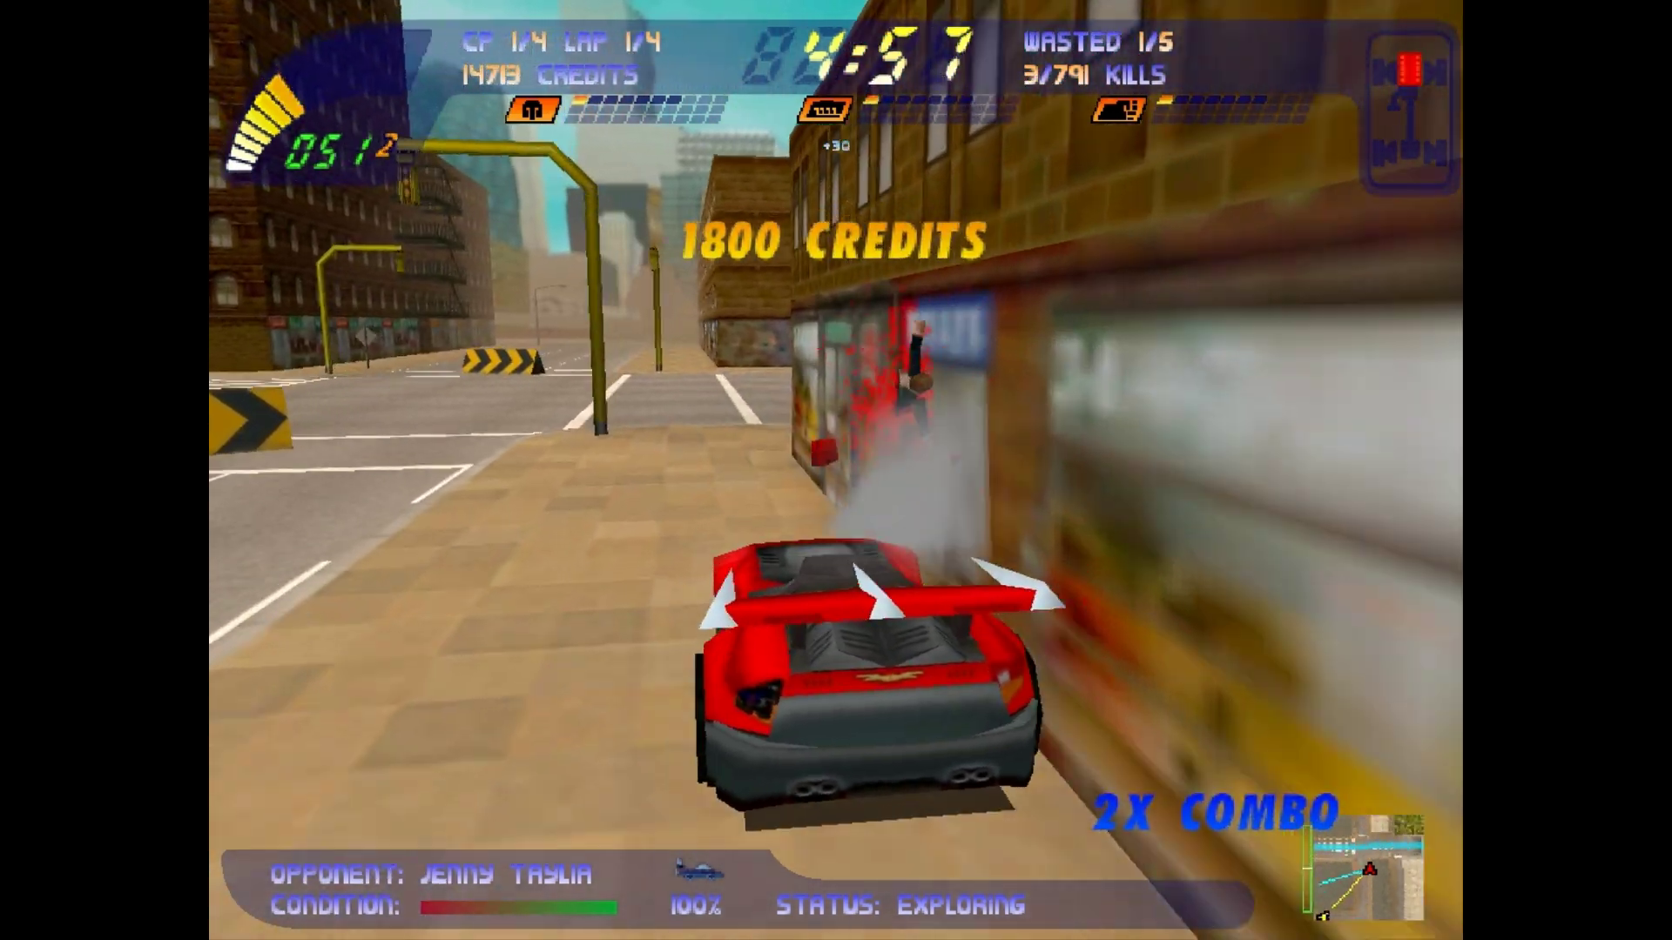
{"action": "key", "text": "Up"}
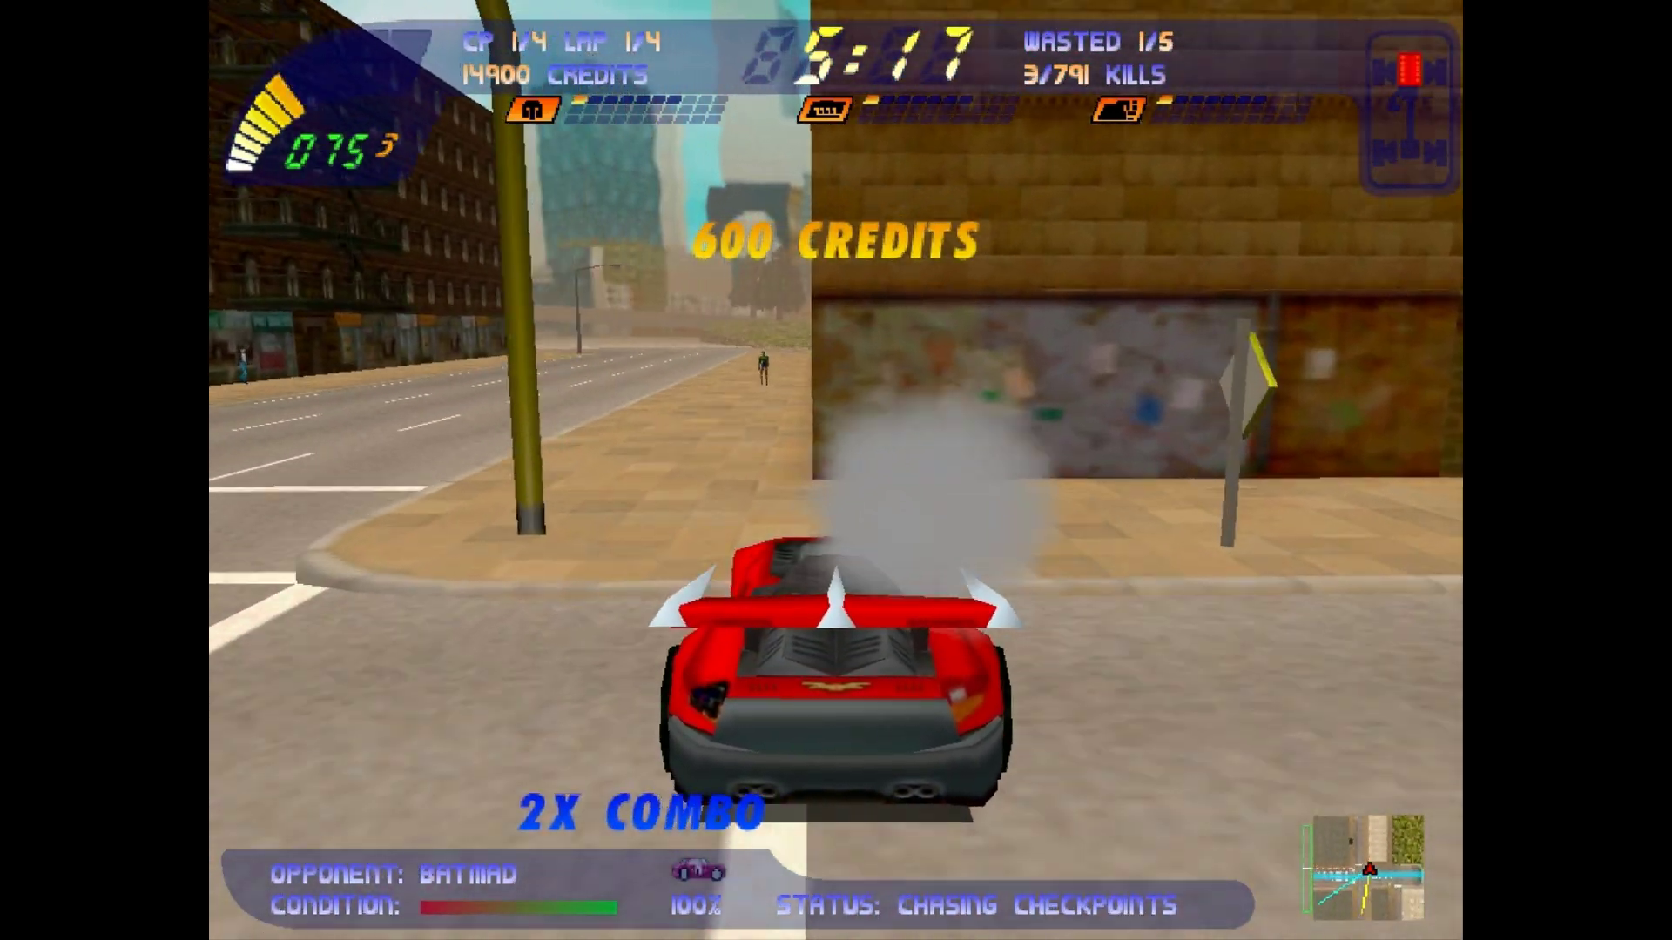
{"action": "key", "text": "Down"}
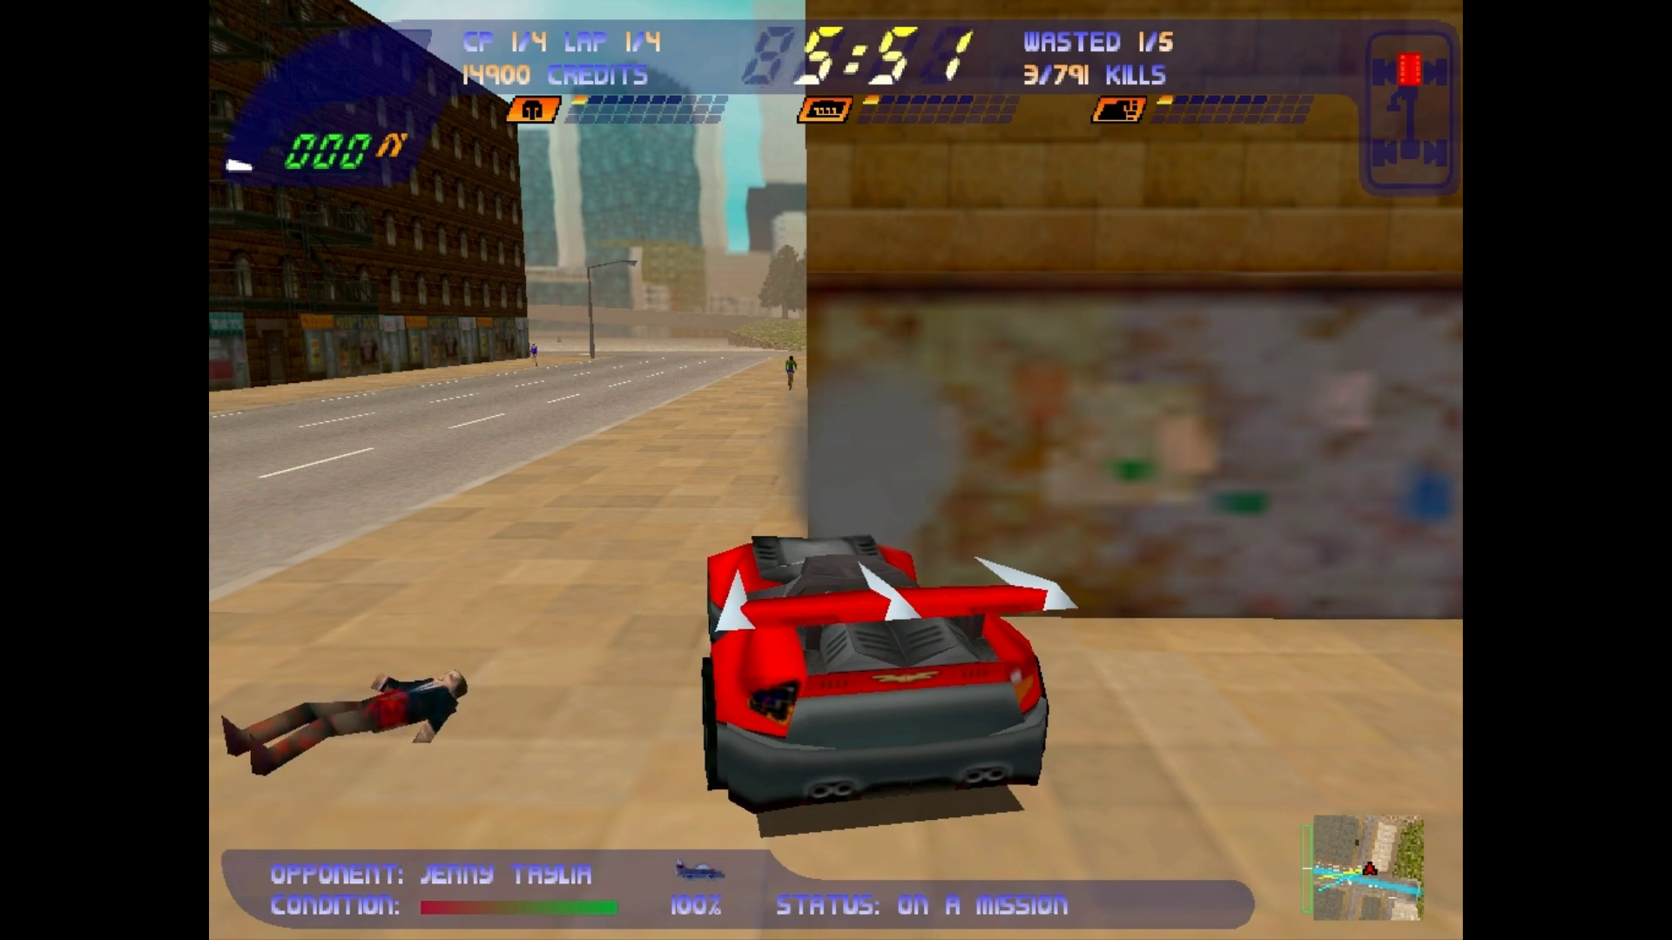
{"action": "key", "text": "Escape"}
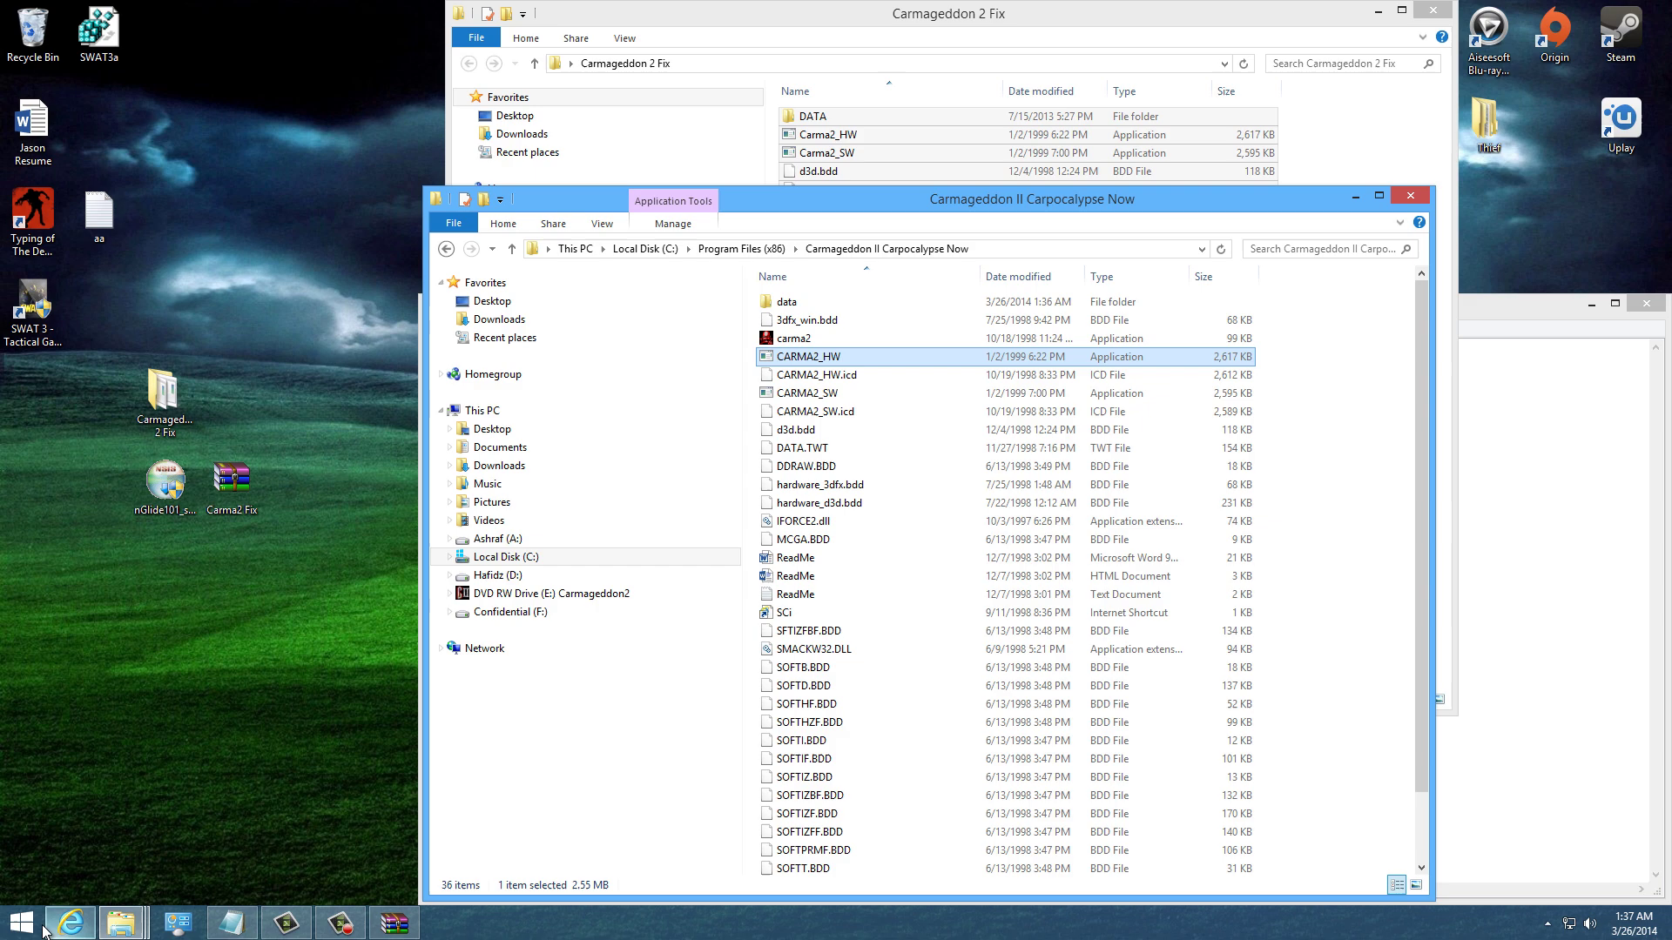
- Open the nGlide configurator, set the screen resolution to 1024 x 768, apply it and exit
{"action": "left_click", "coordinate": [22, 923]}
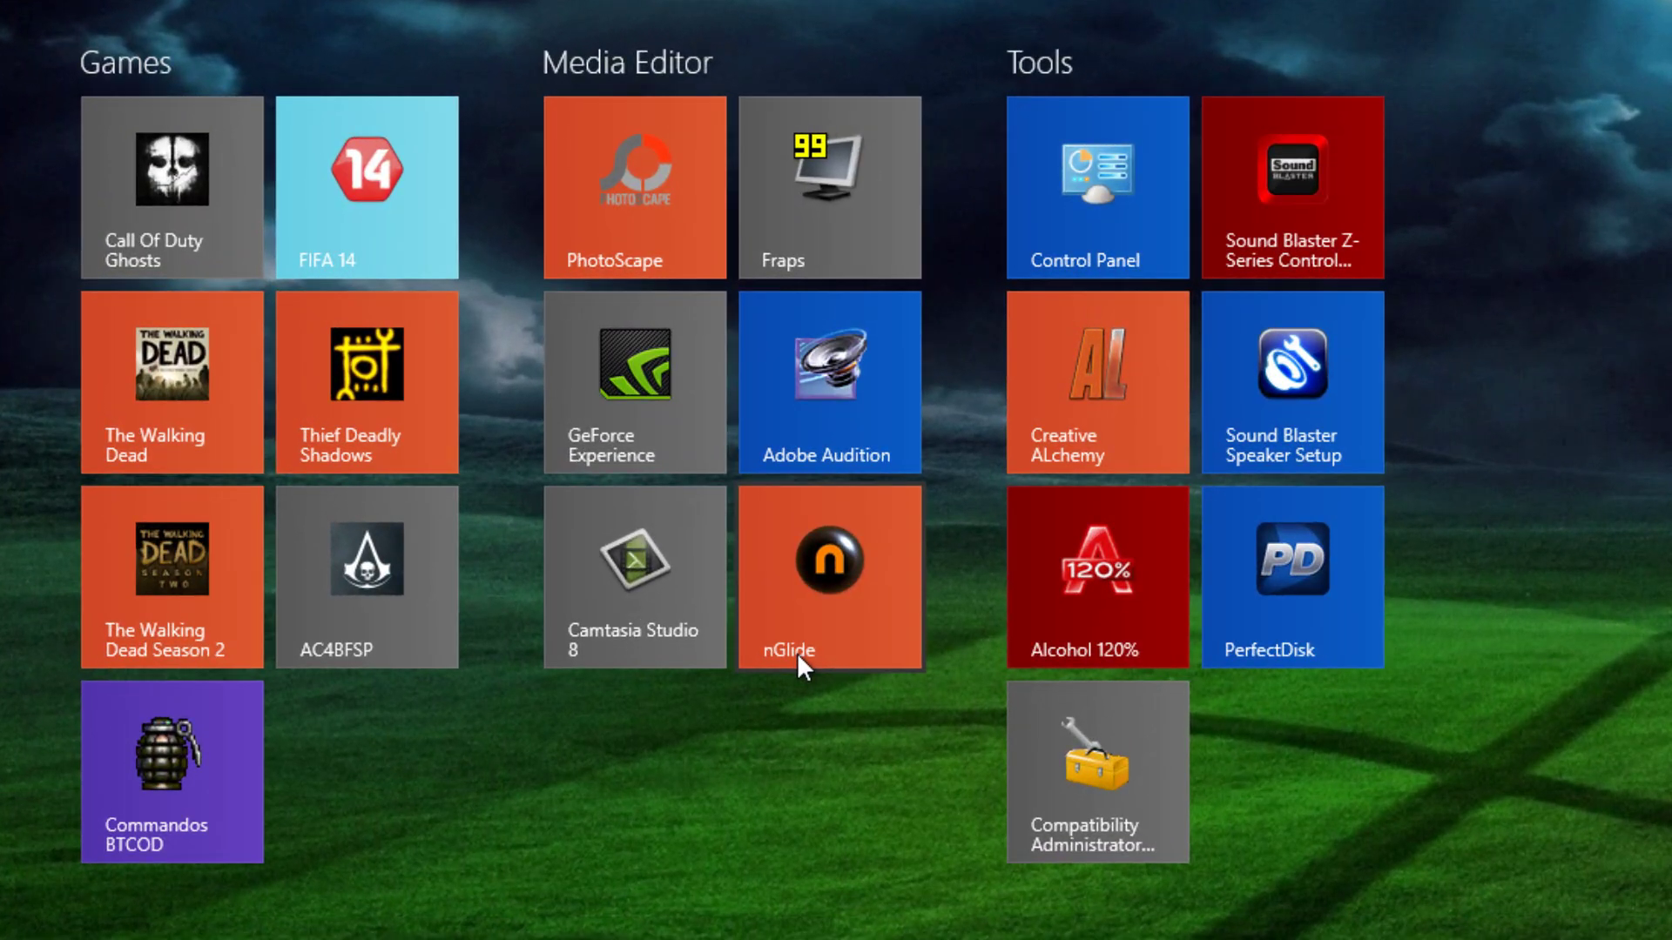
{"action": "left_click", "coordinate": [592, 538]}
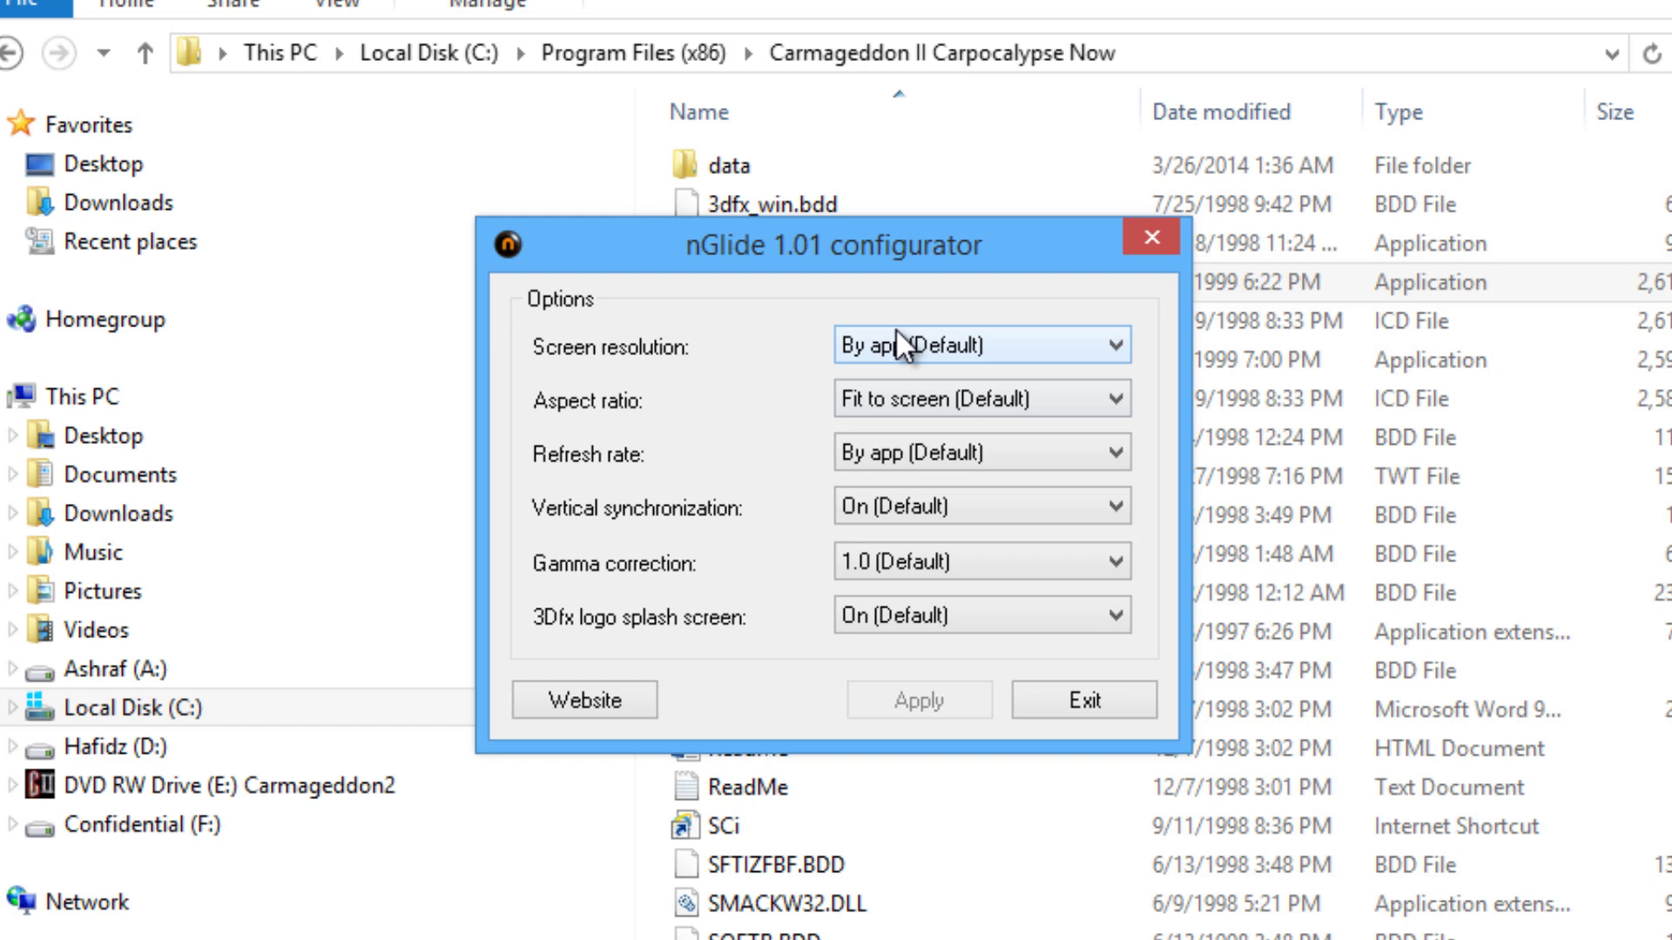
{"action": "left_click", "coordinate": [1219, 407]}
{"action": "left_click_drag", "start_coordinate": [1115, 465], "coordinate": [1115, 408]}
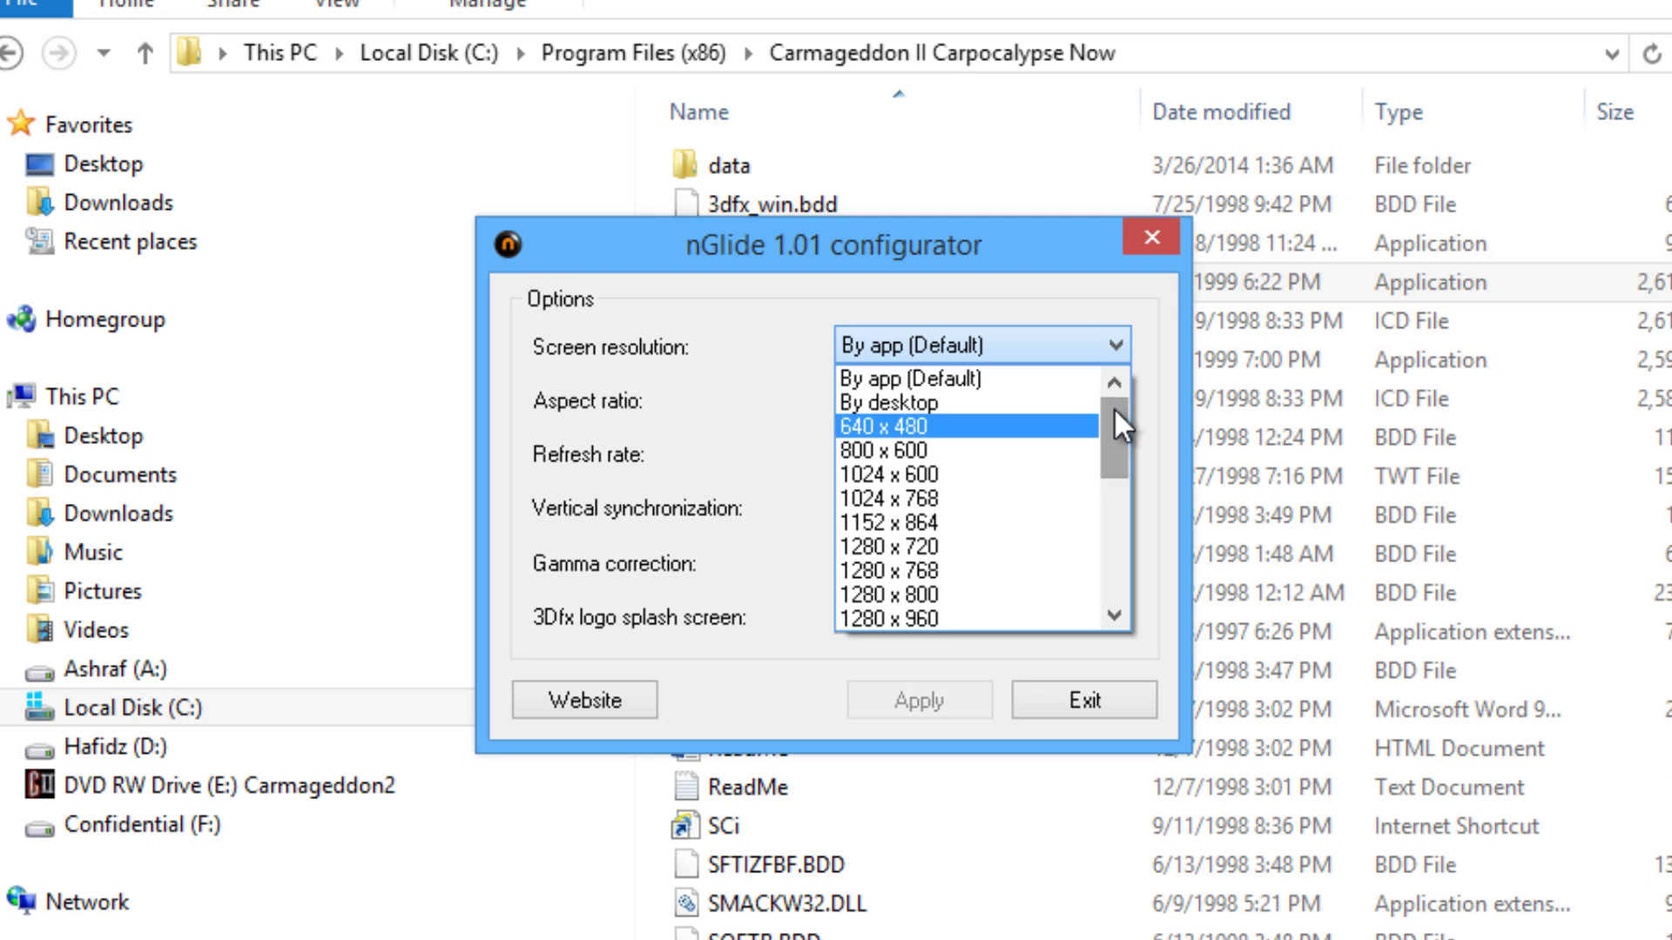
{"action": "left_click", "coordinate": [916, 496]}
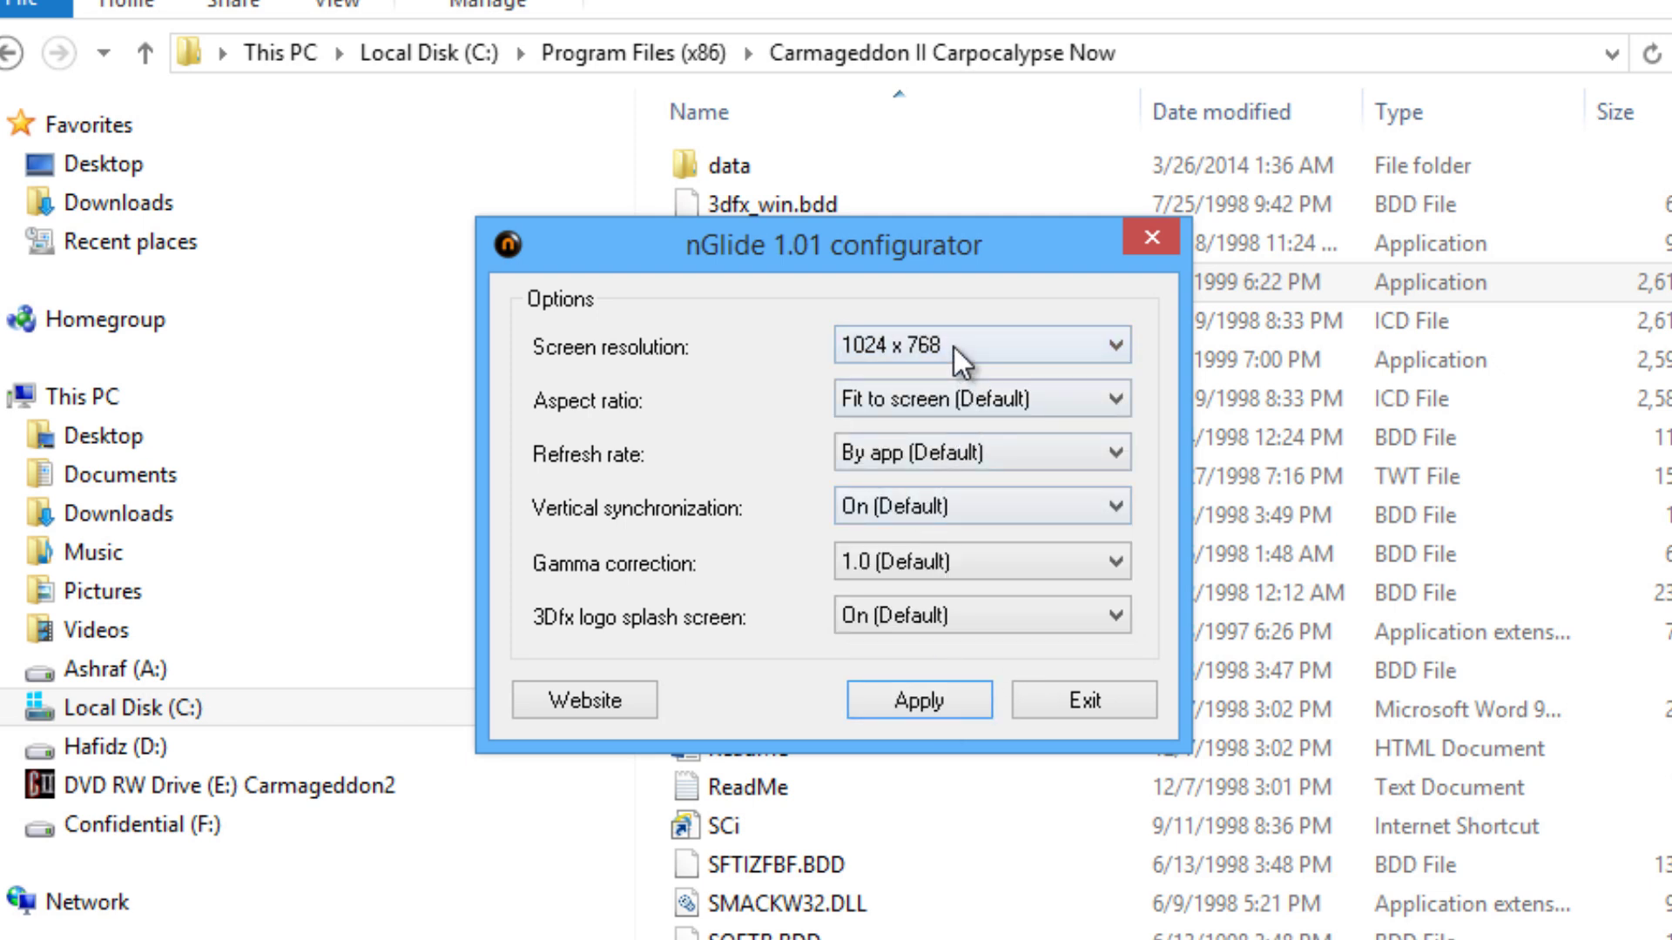
{"action": "left_click", "coordinate": [893, 693]}
{"action": "left_click", "coordinate": [1033, 706]}
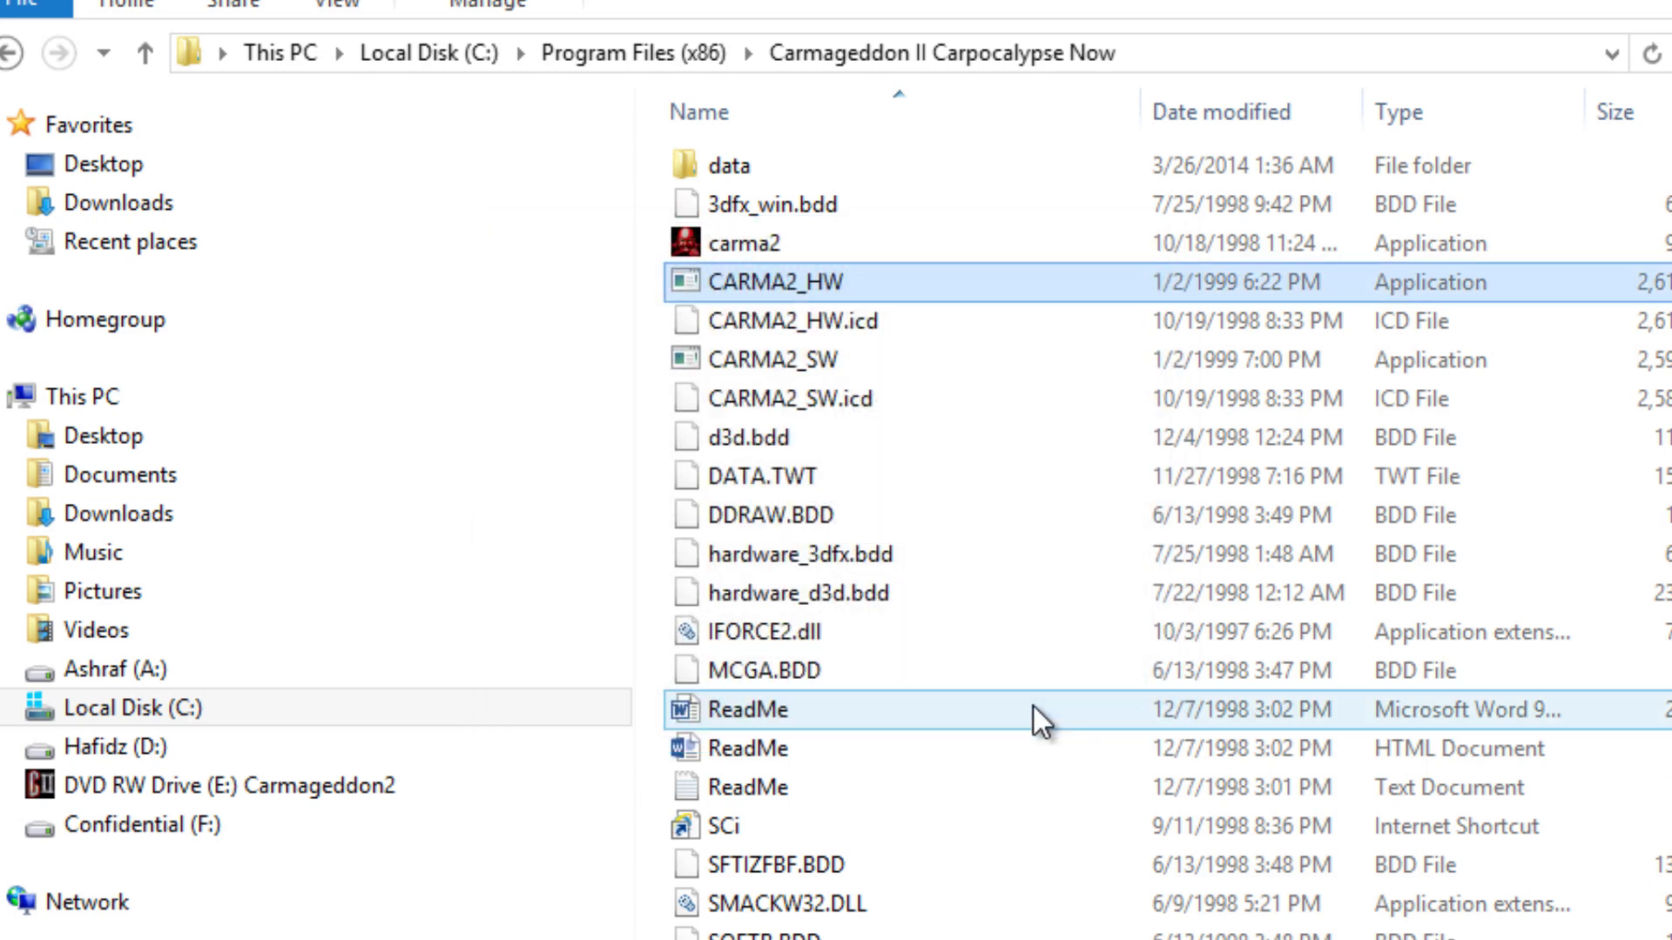